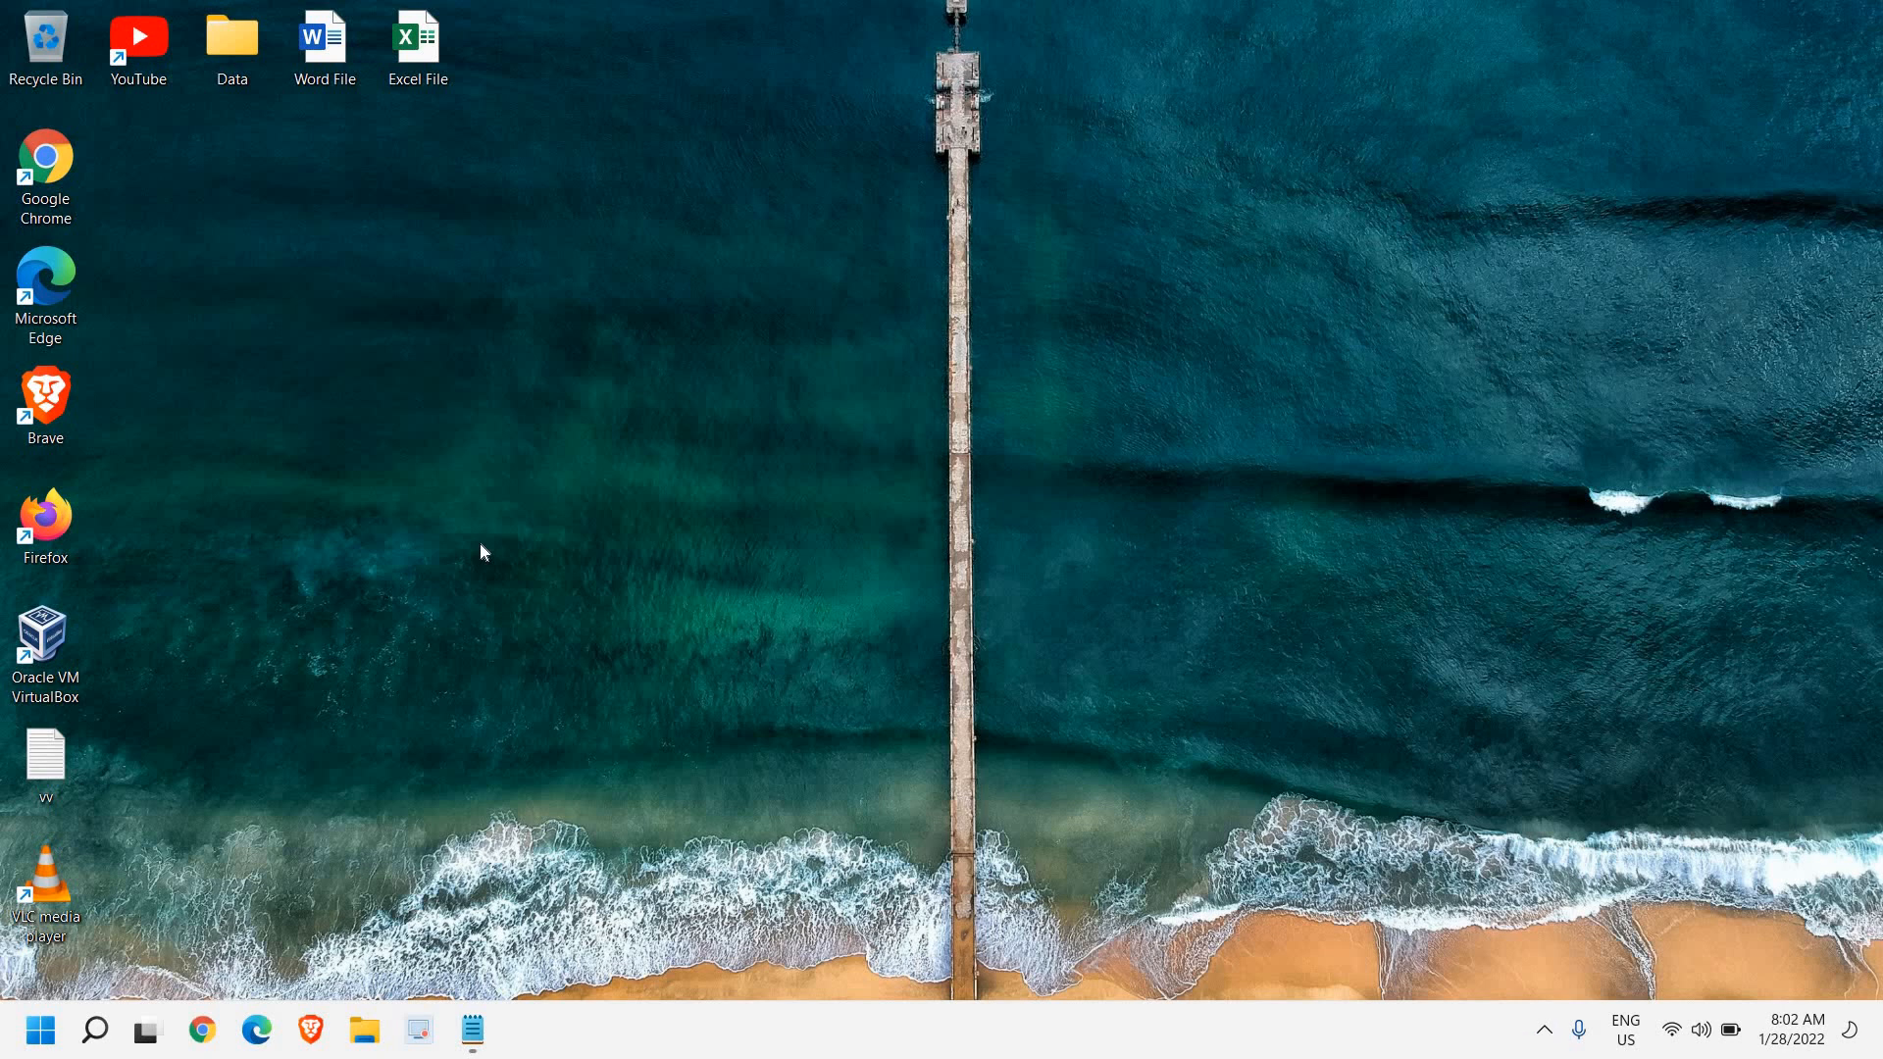
# - Open File Explorer, view the drives under This PC in a maximized window, and close it
pyautogui.click(94, 1031)
pyautogui.write('file')
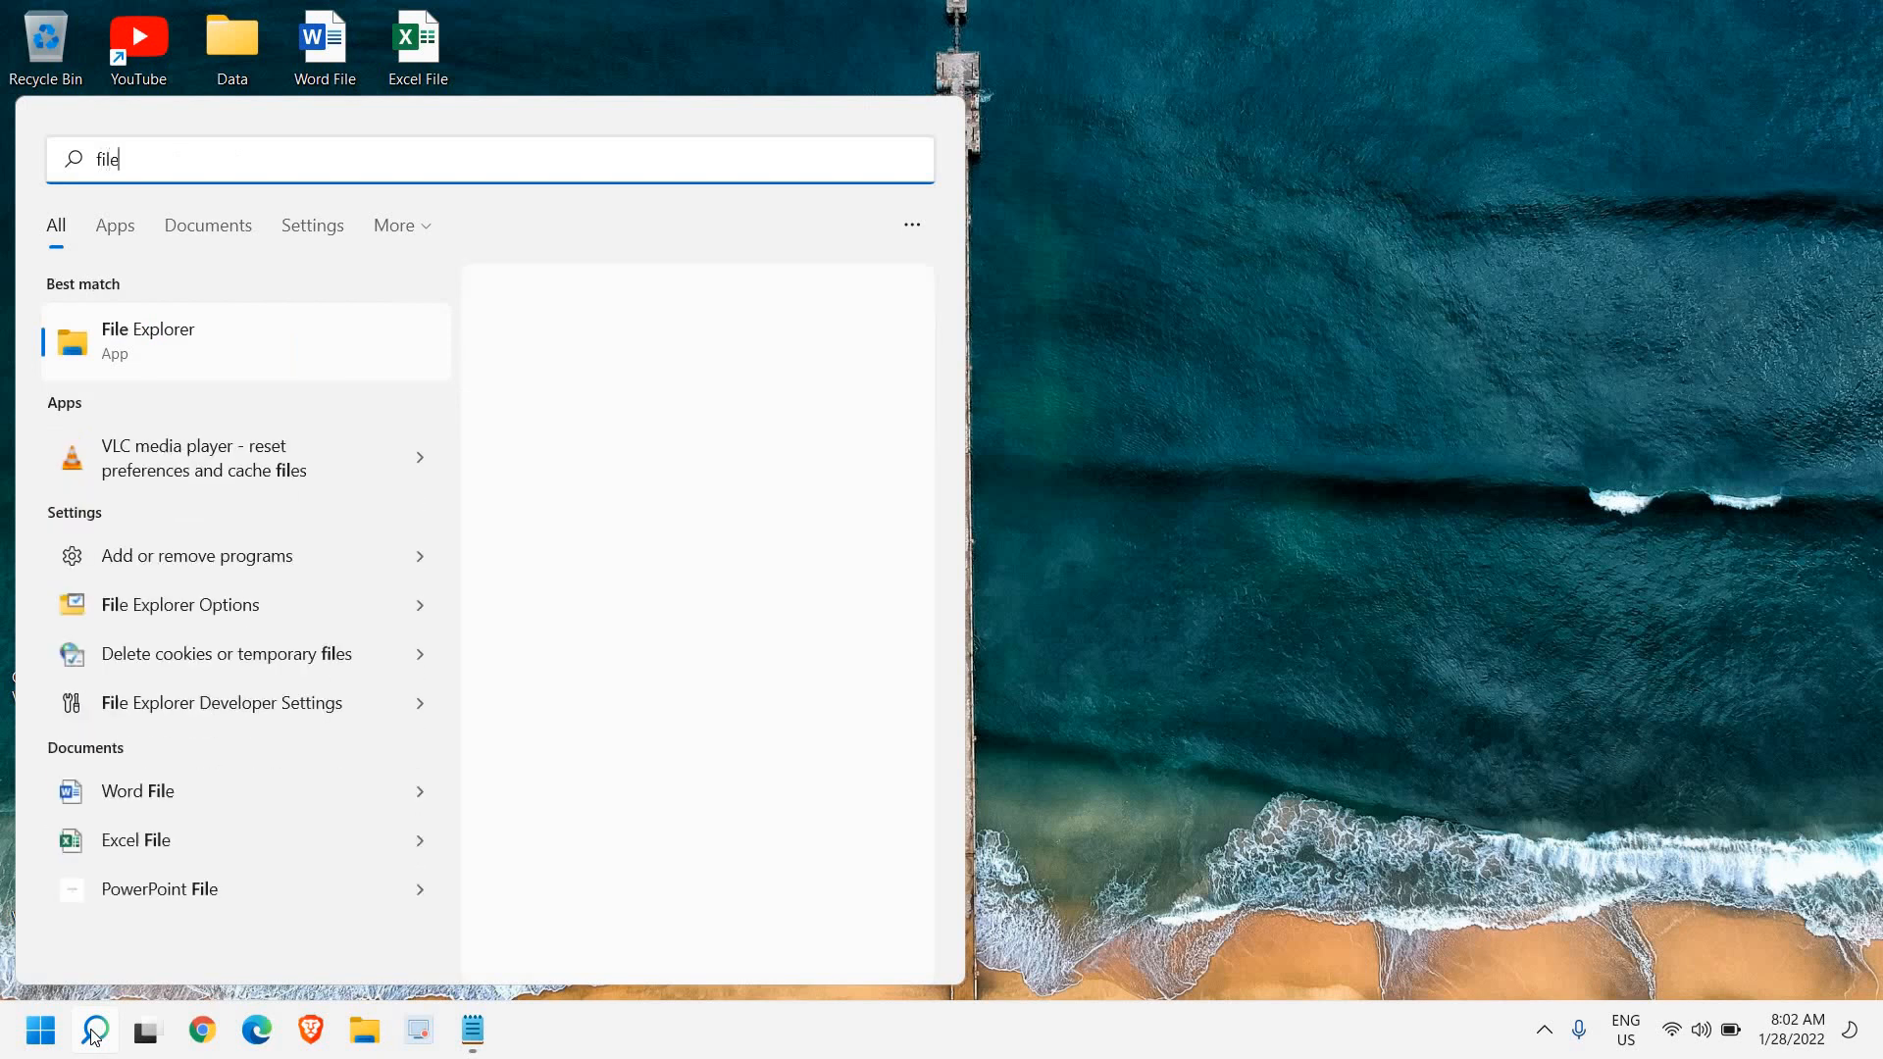
pyautogui.click(172, 335)
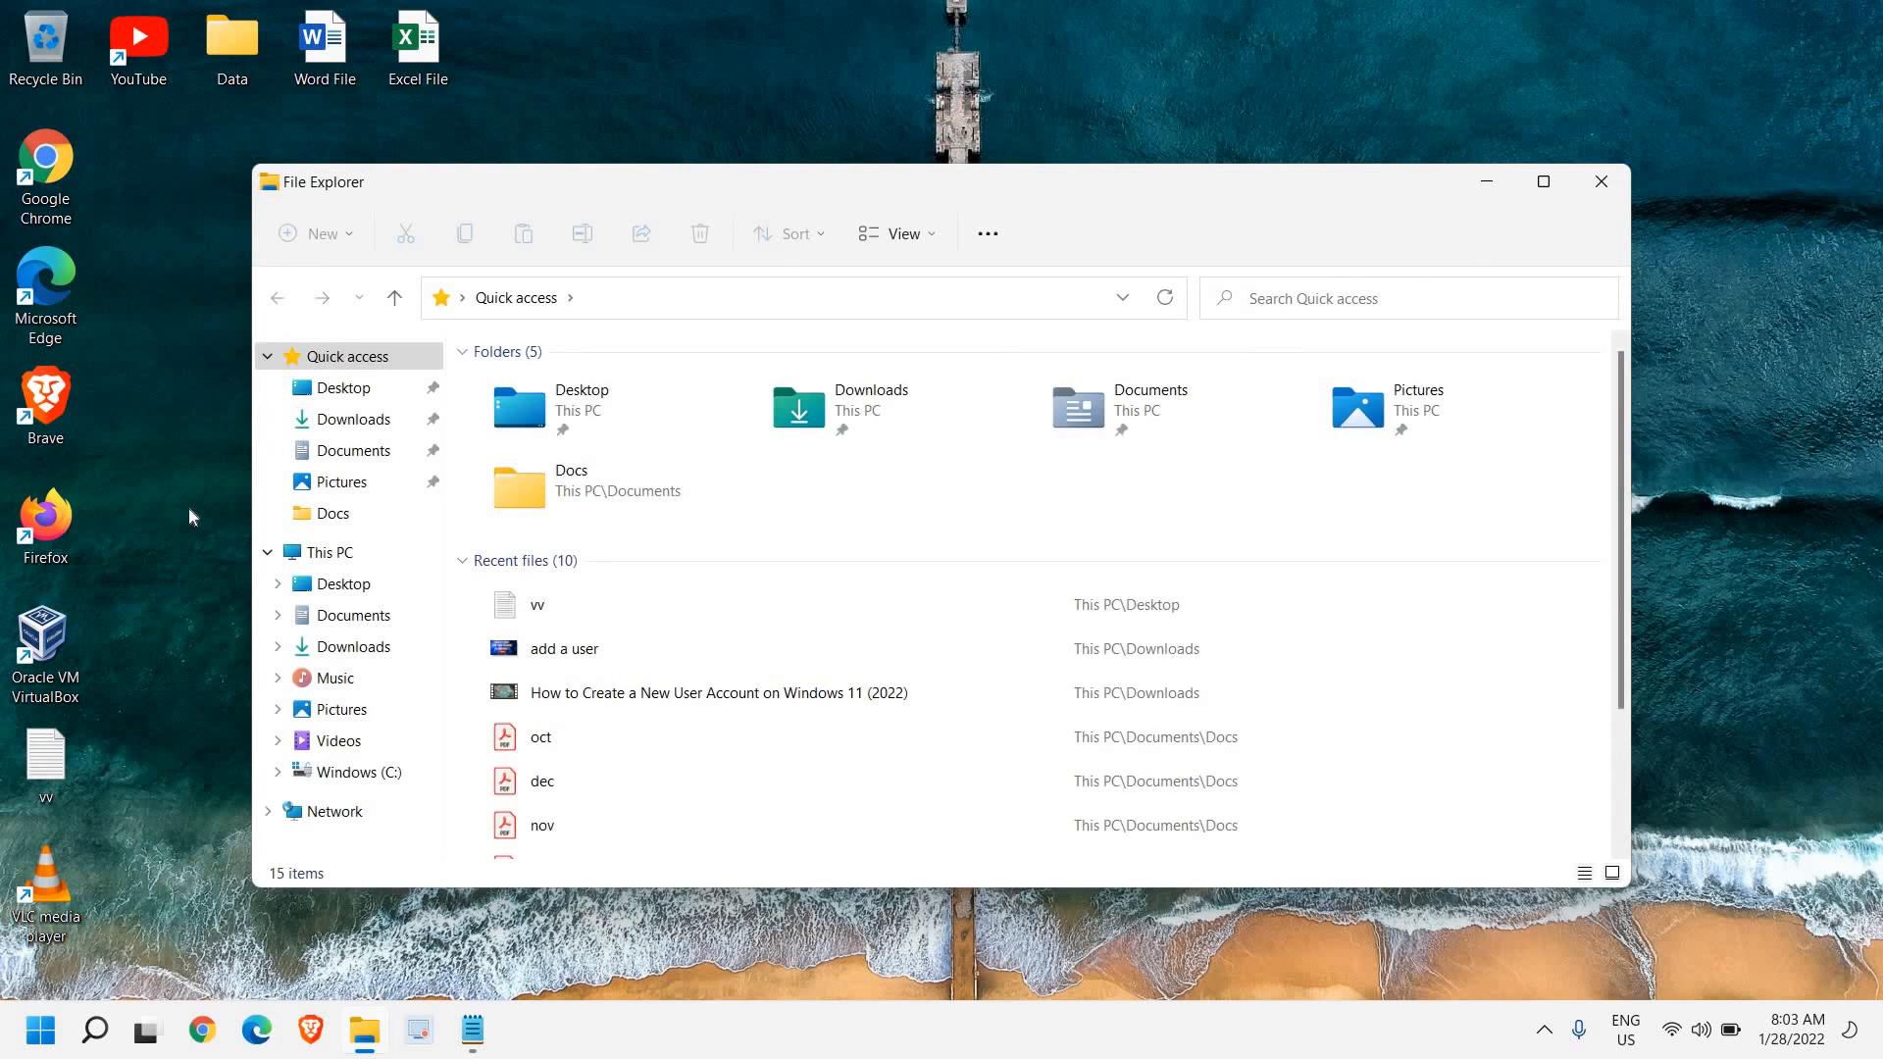
pyautogui.click(331, 554)
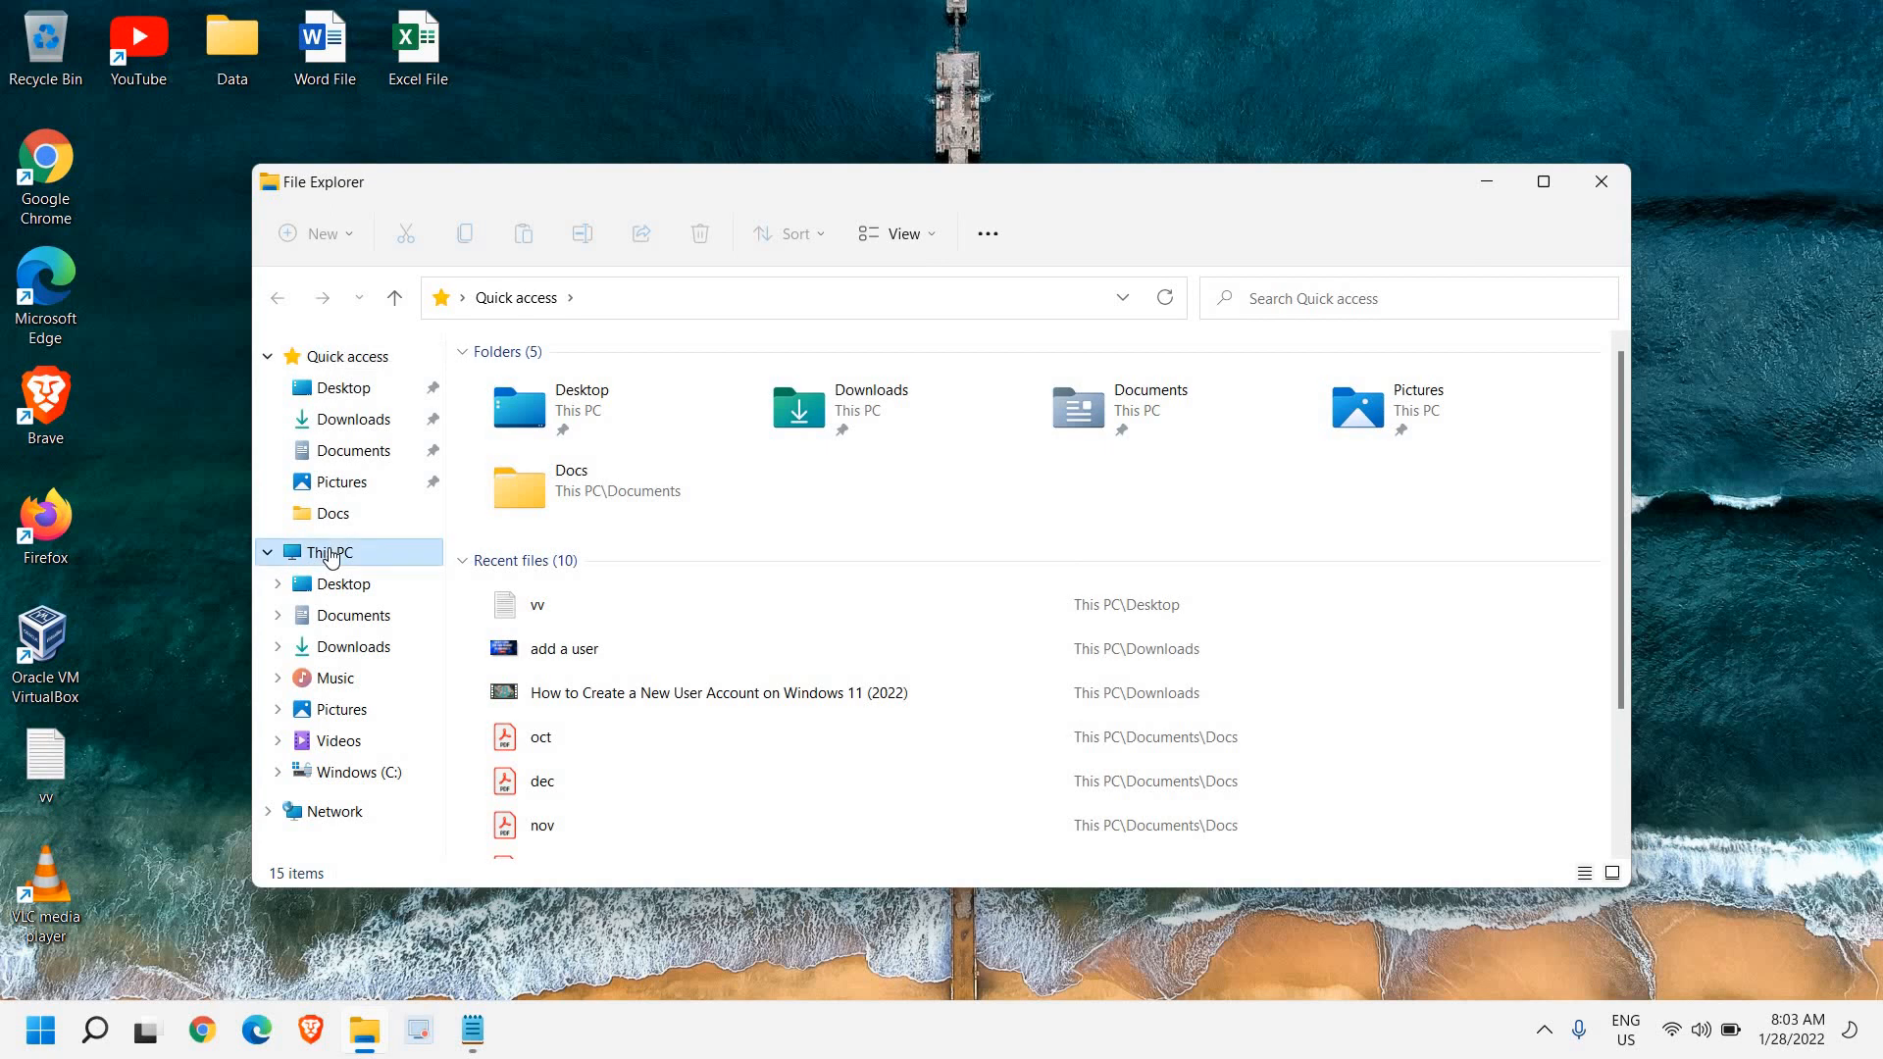
pyautogui.click(1544, 181)
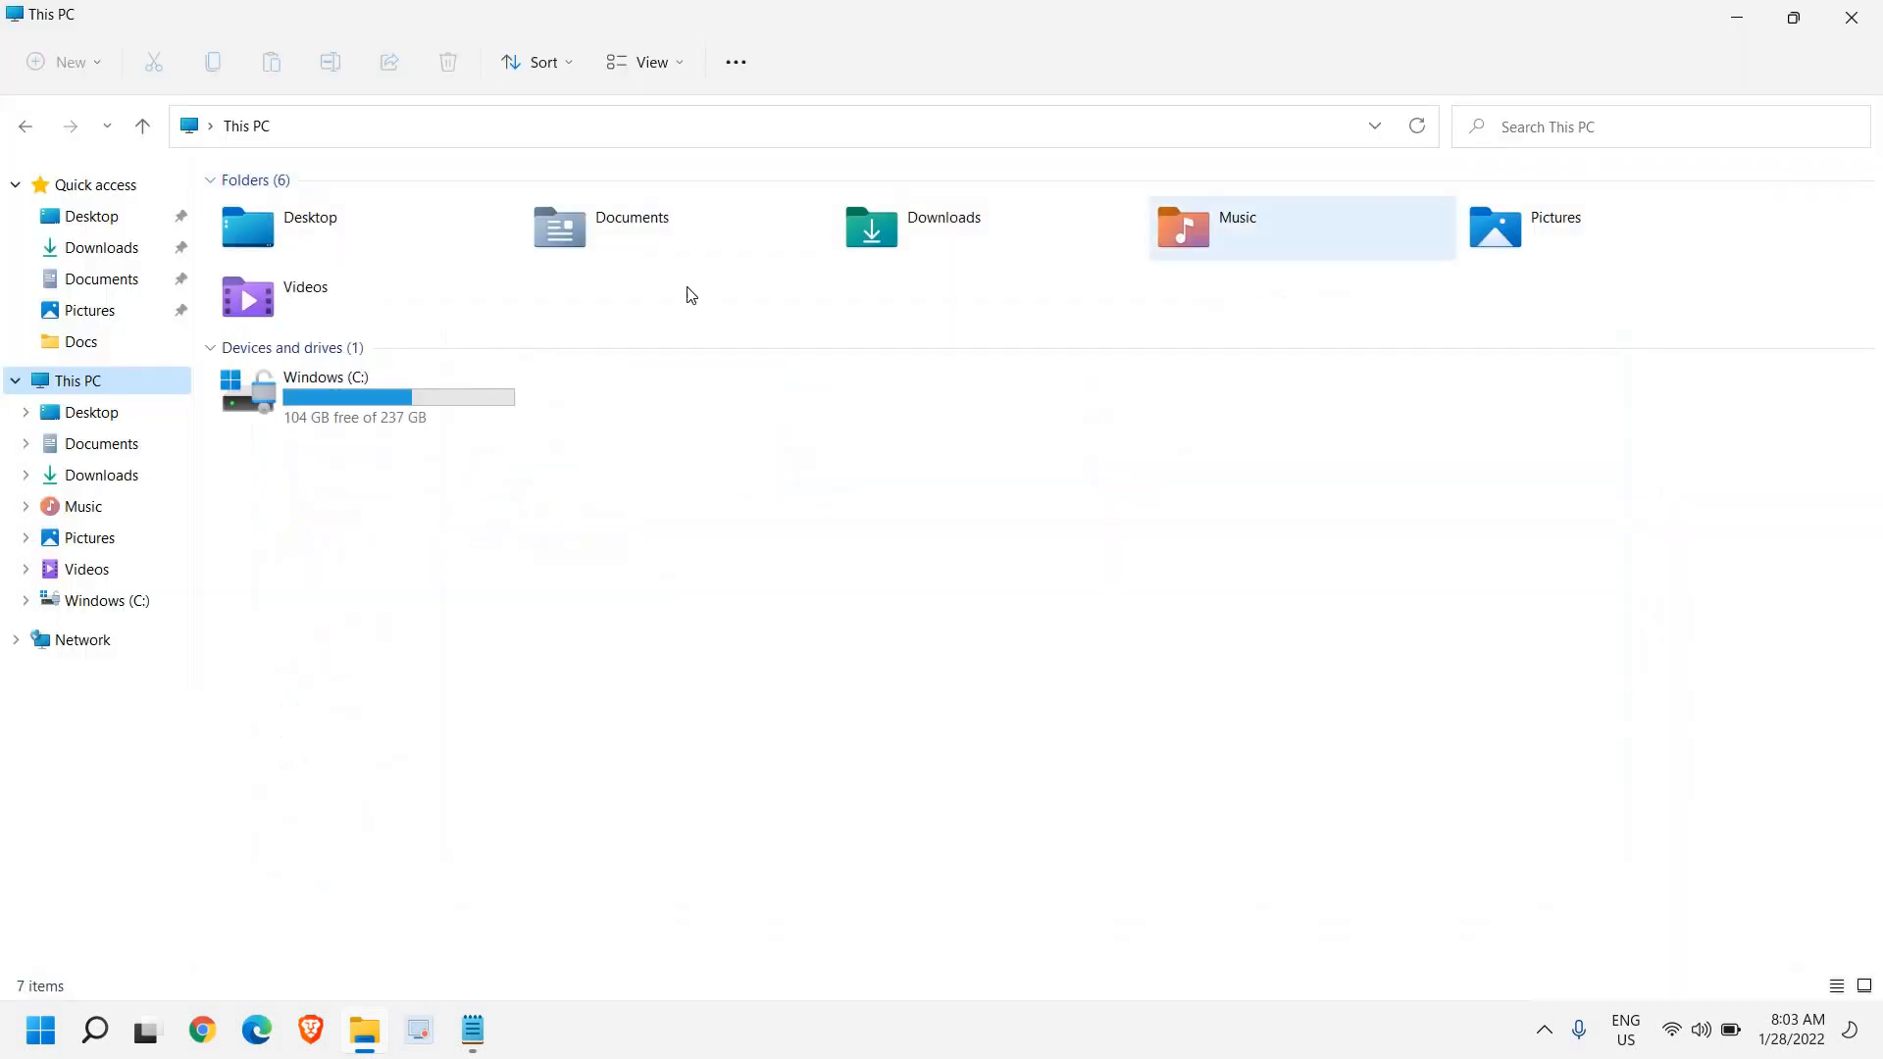
pyautogui.click(371, 418)
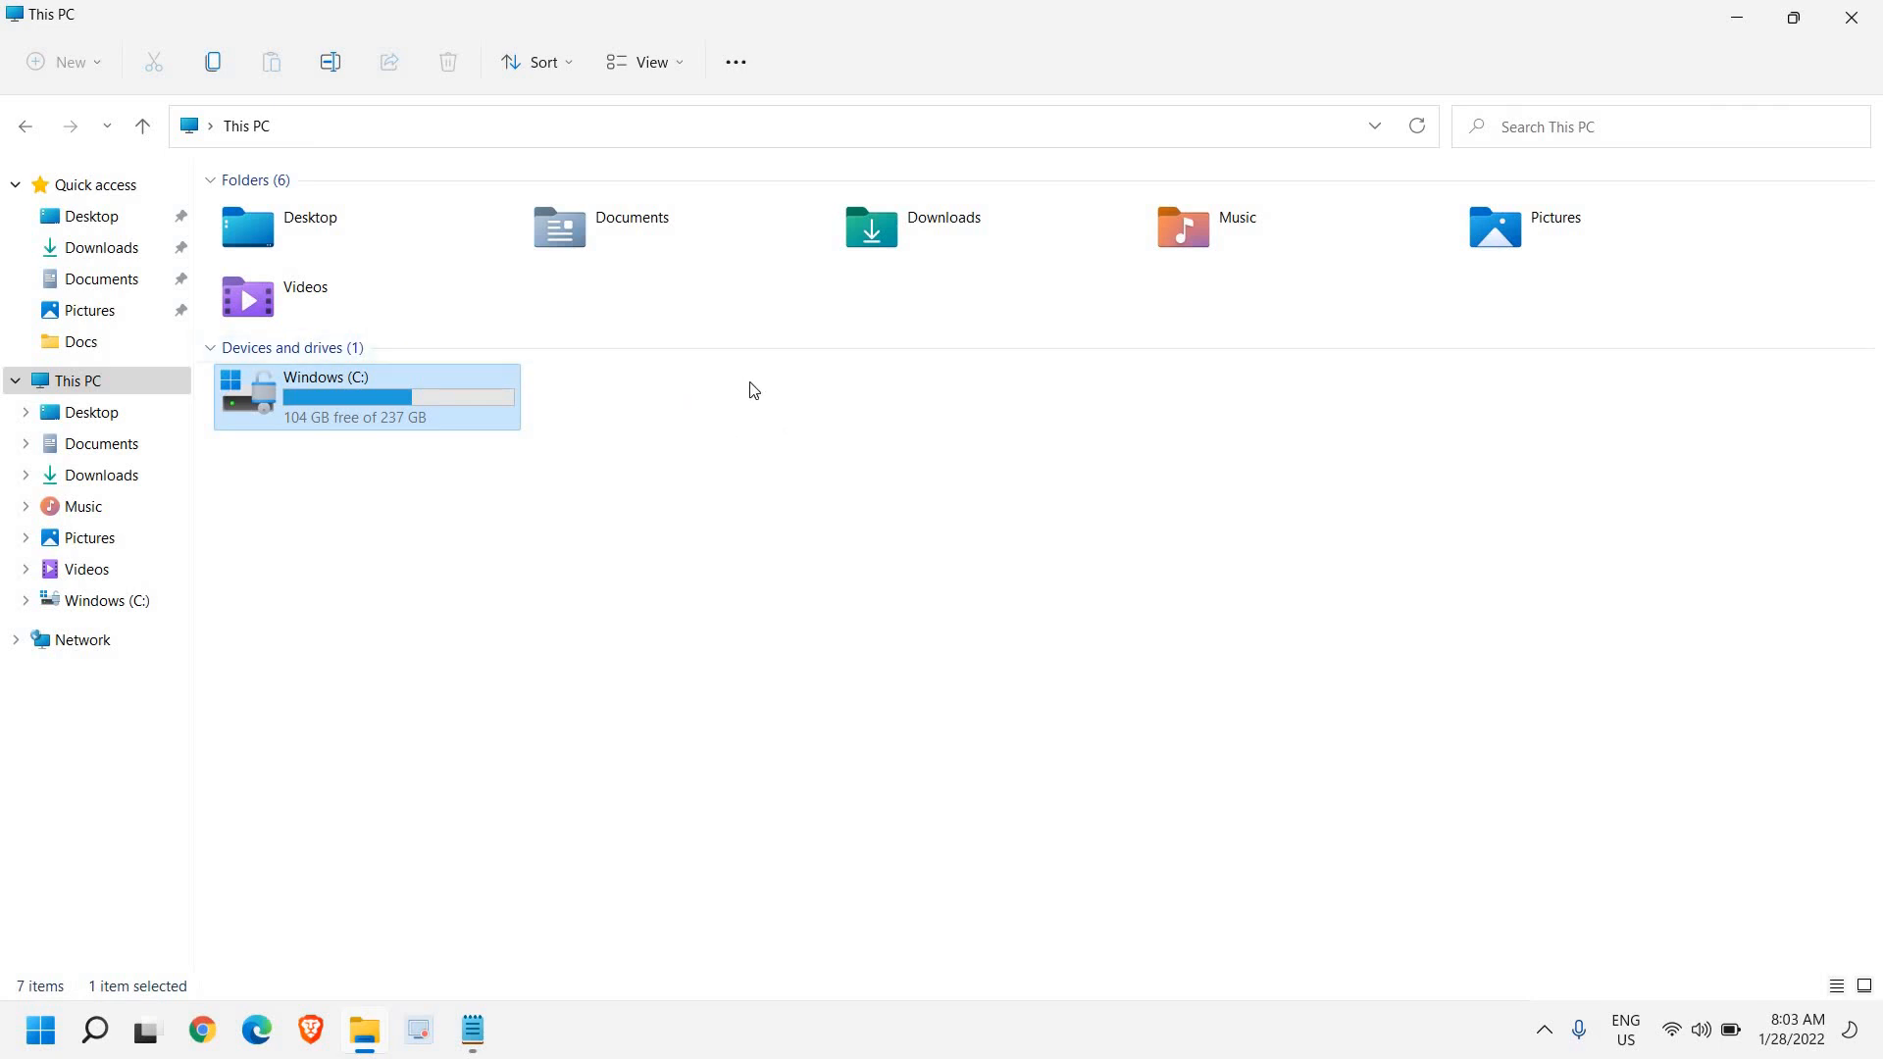
pyautogui.click(1857, 21)
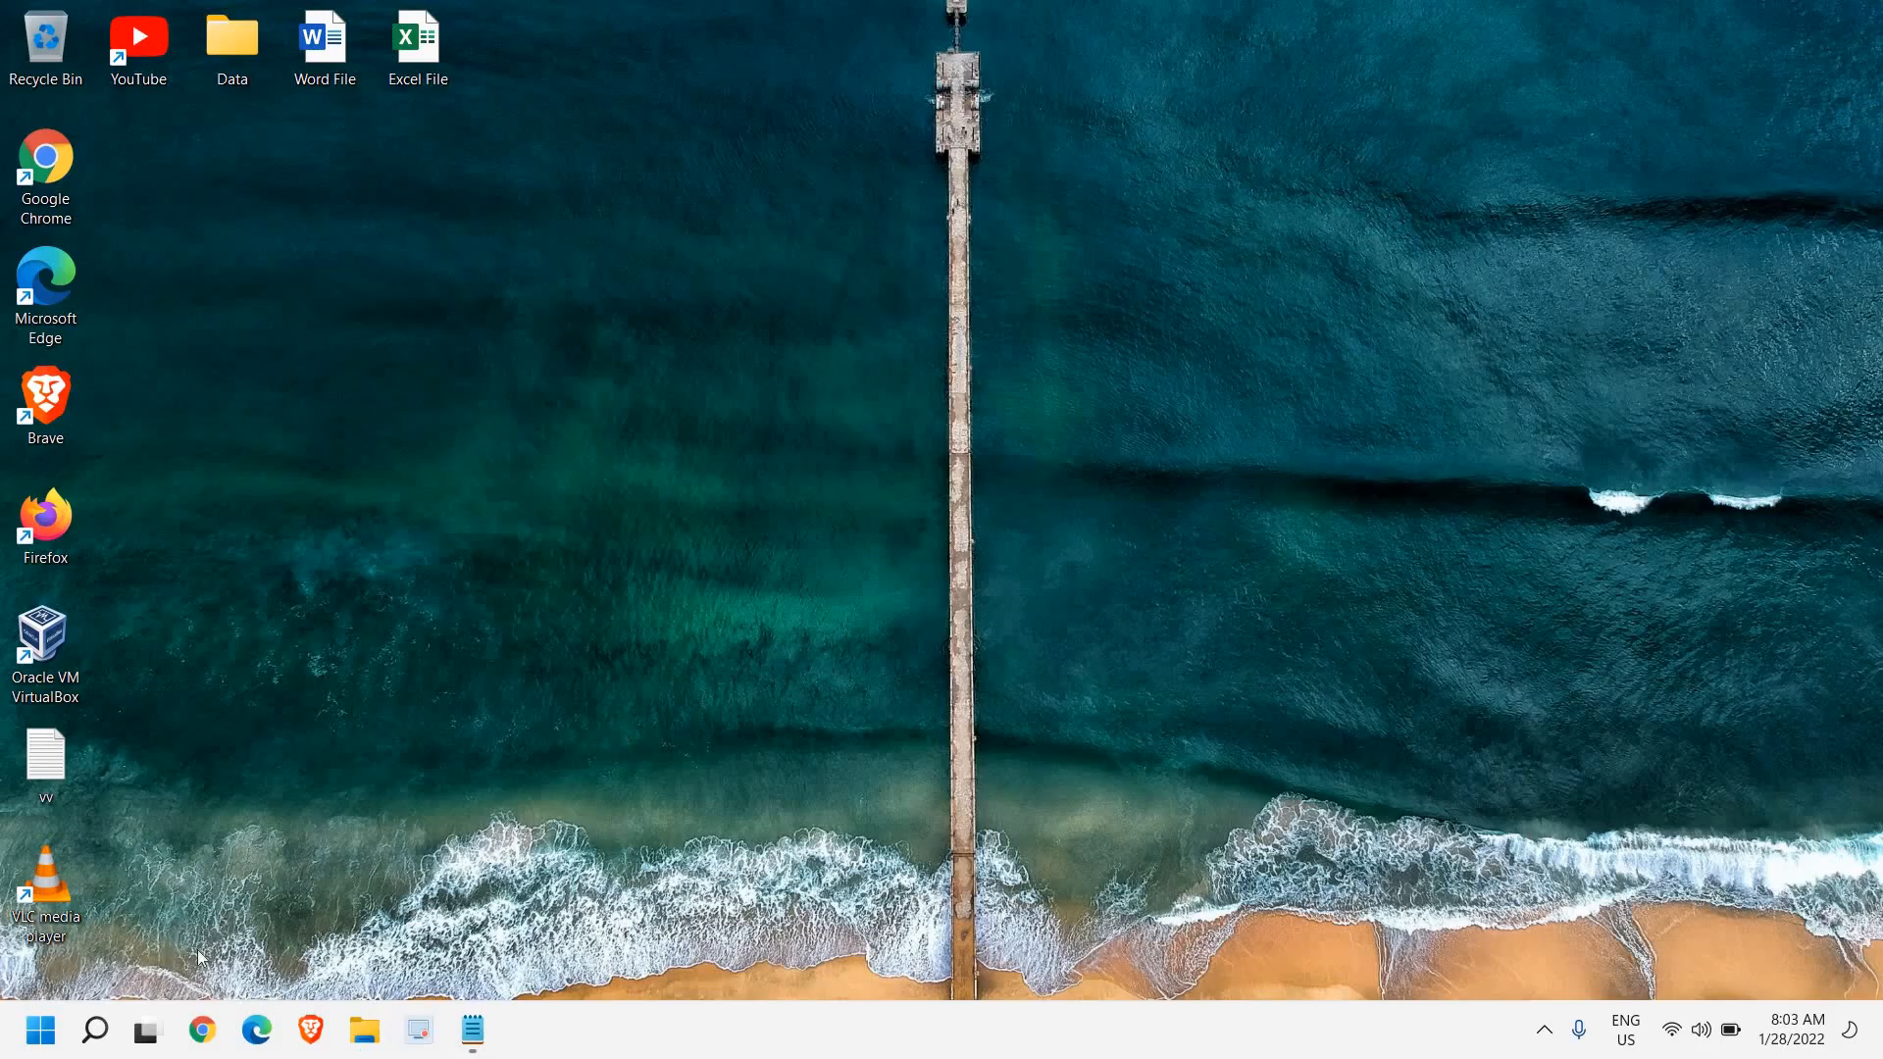
# - Open Disk Management, both from the system tools and by running diskmgmt.msc, and maximize its window
pyautogui.rightClick(37, 1038)
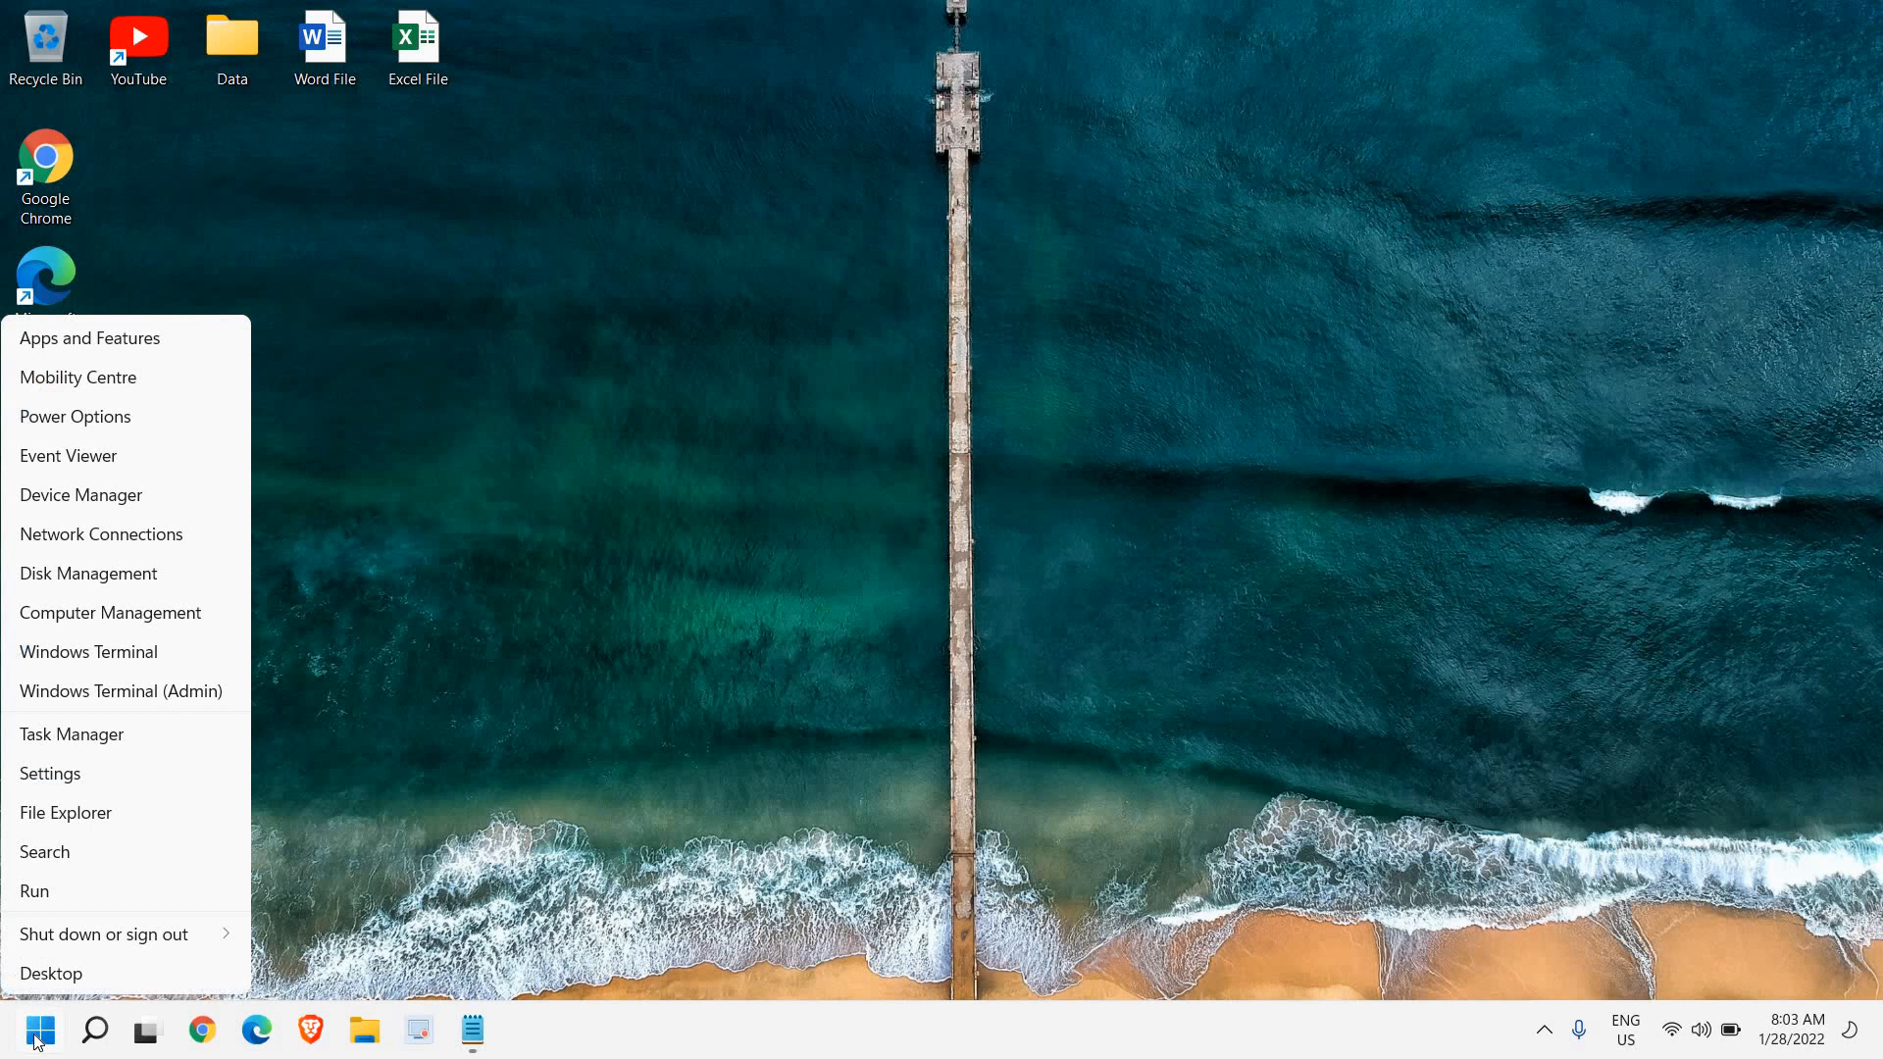
pyautogui.click(126, 579)
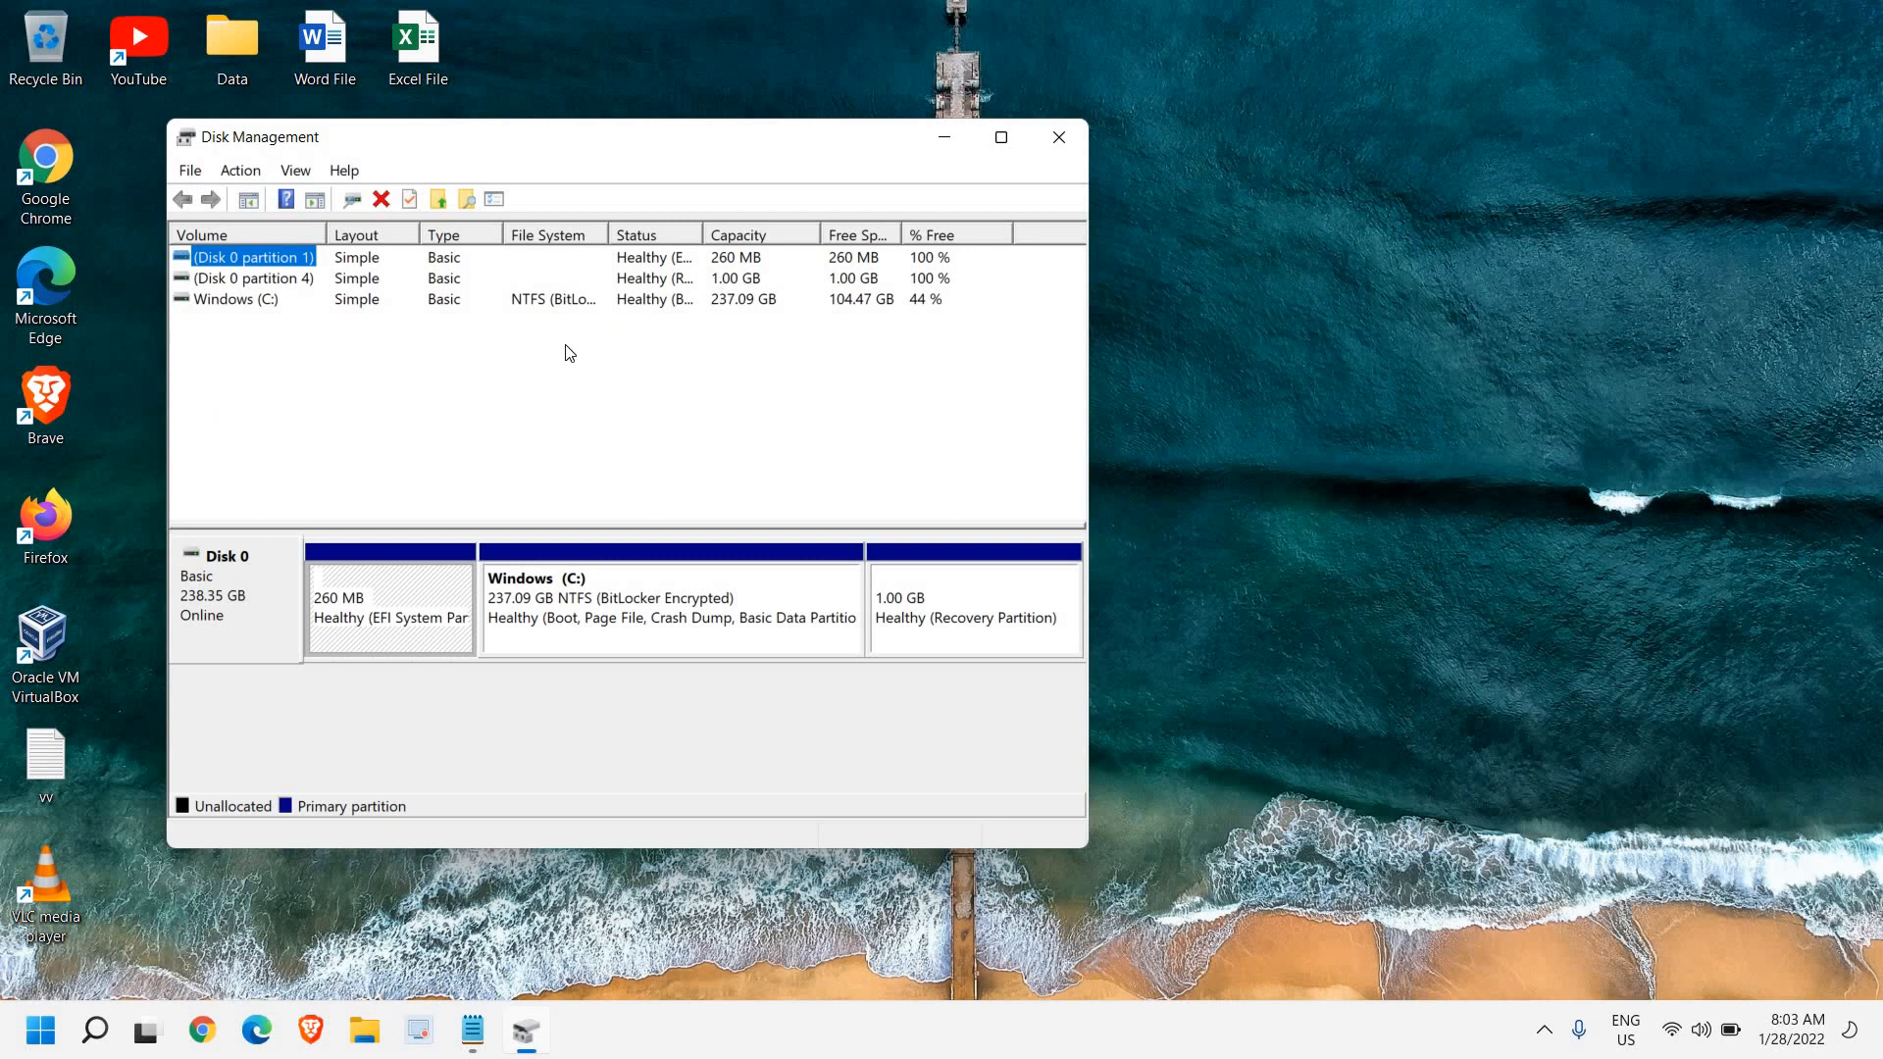
pyautogui.press('super+r')
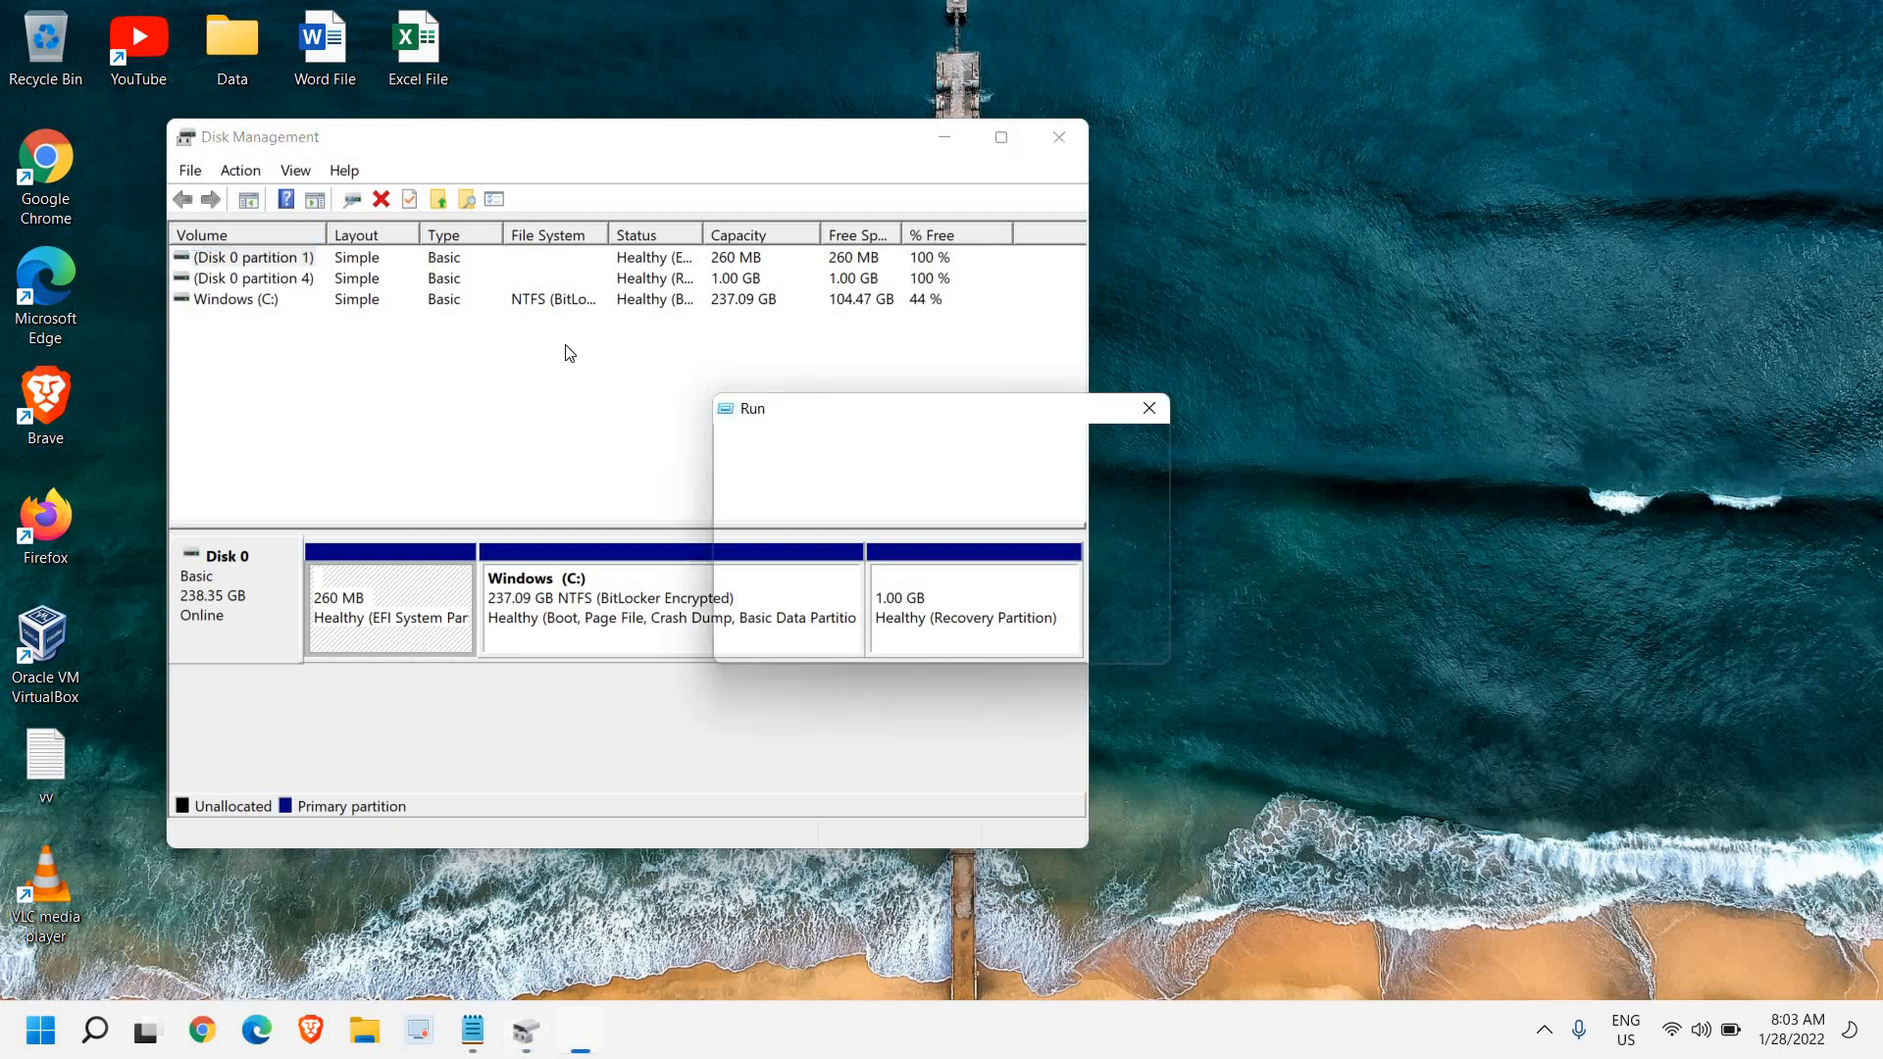
pyautogui.write('diskm')
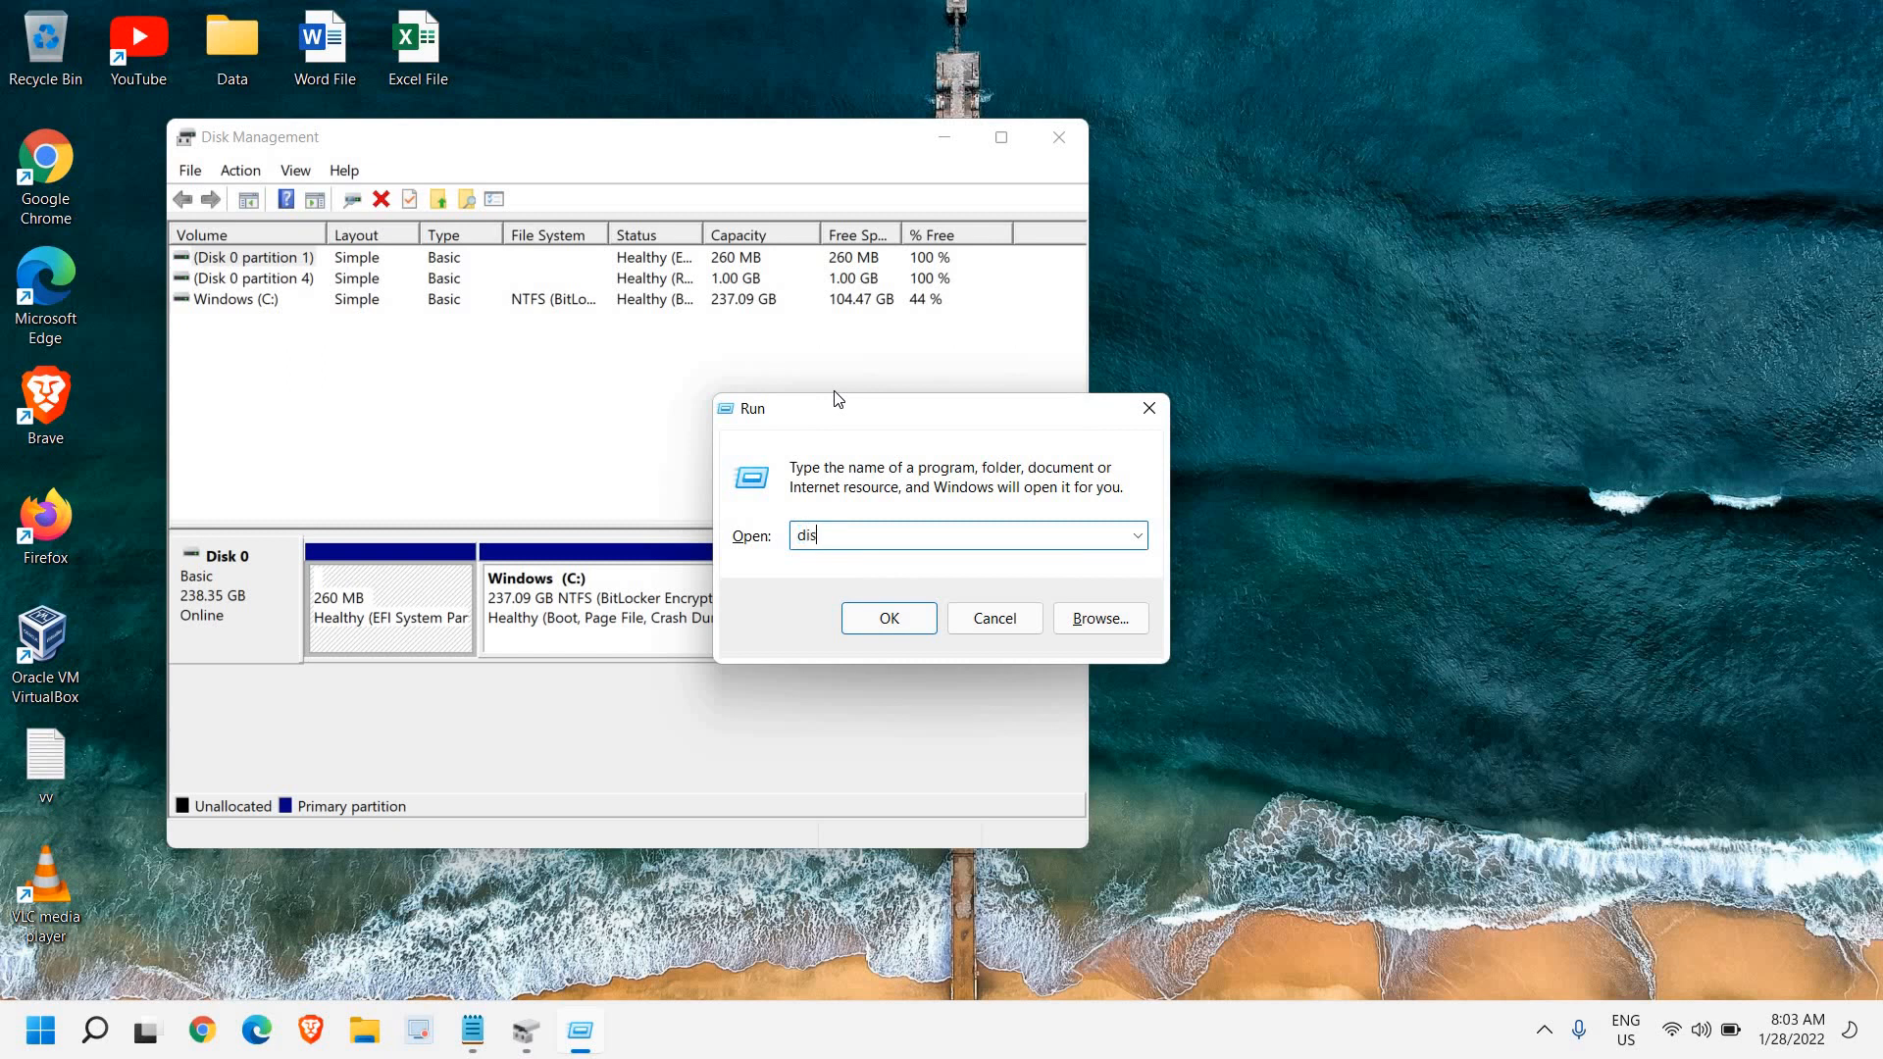
pyautogui.write('gmt.msc')
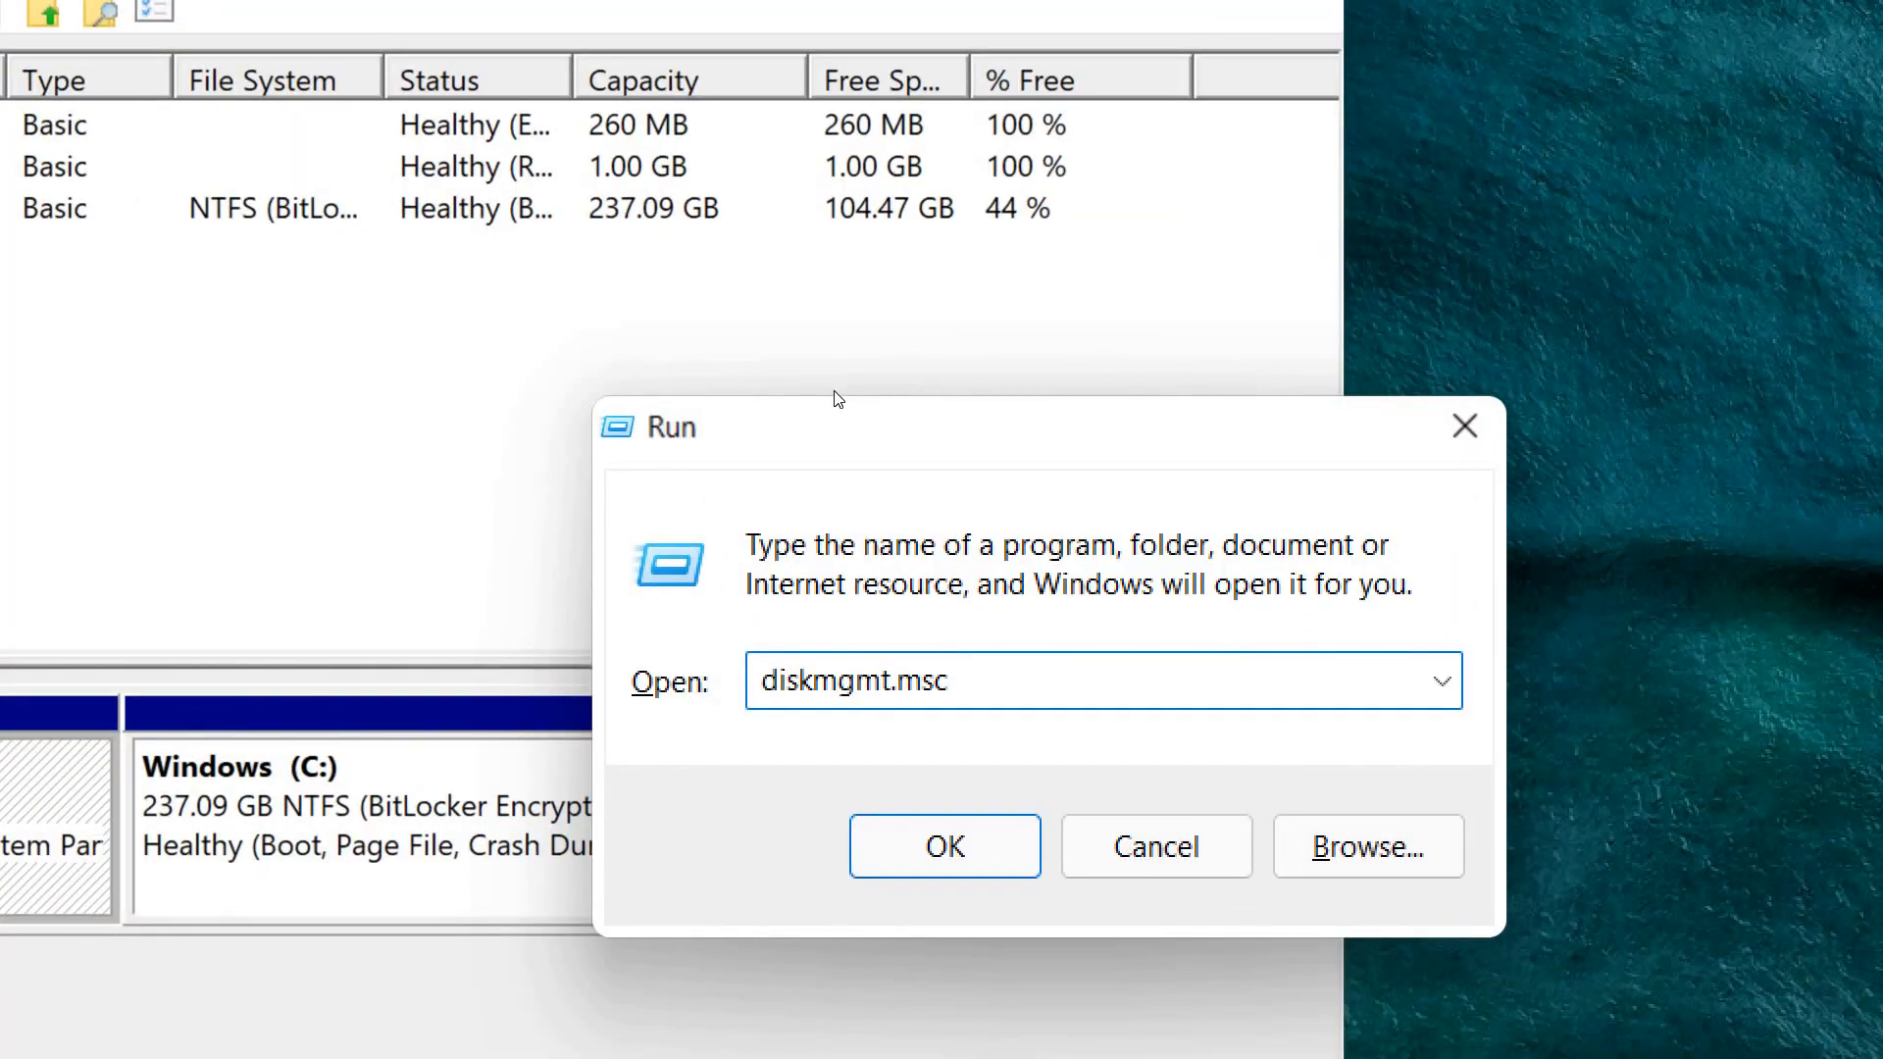
pyautogui.press('Return')
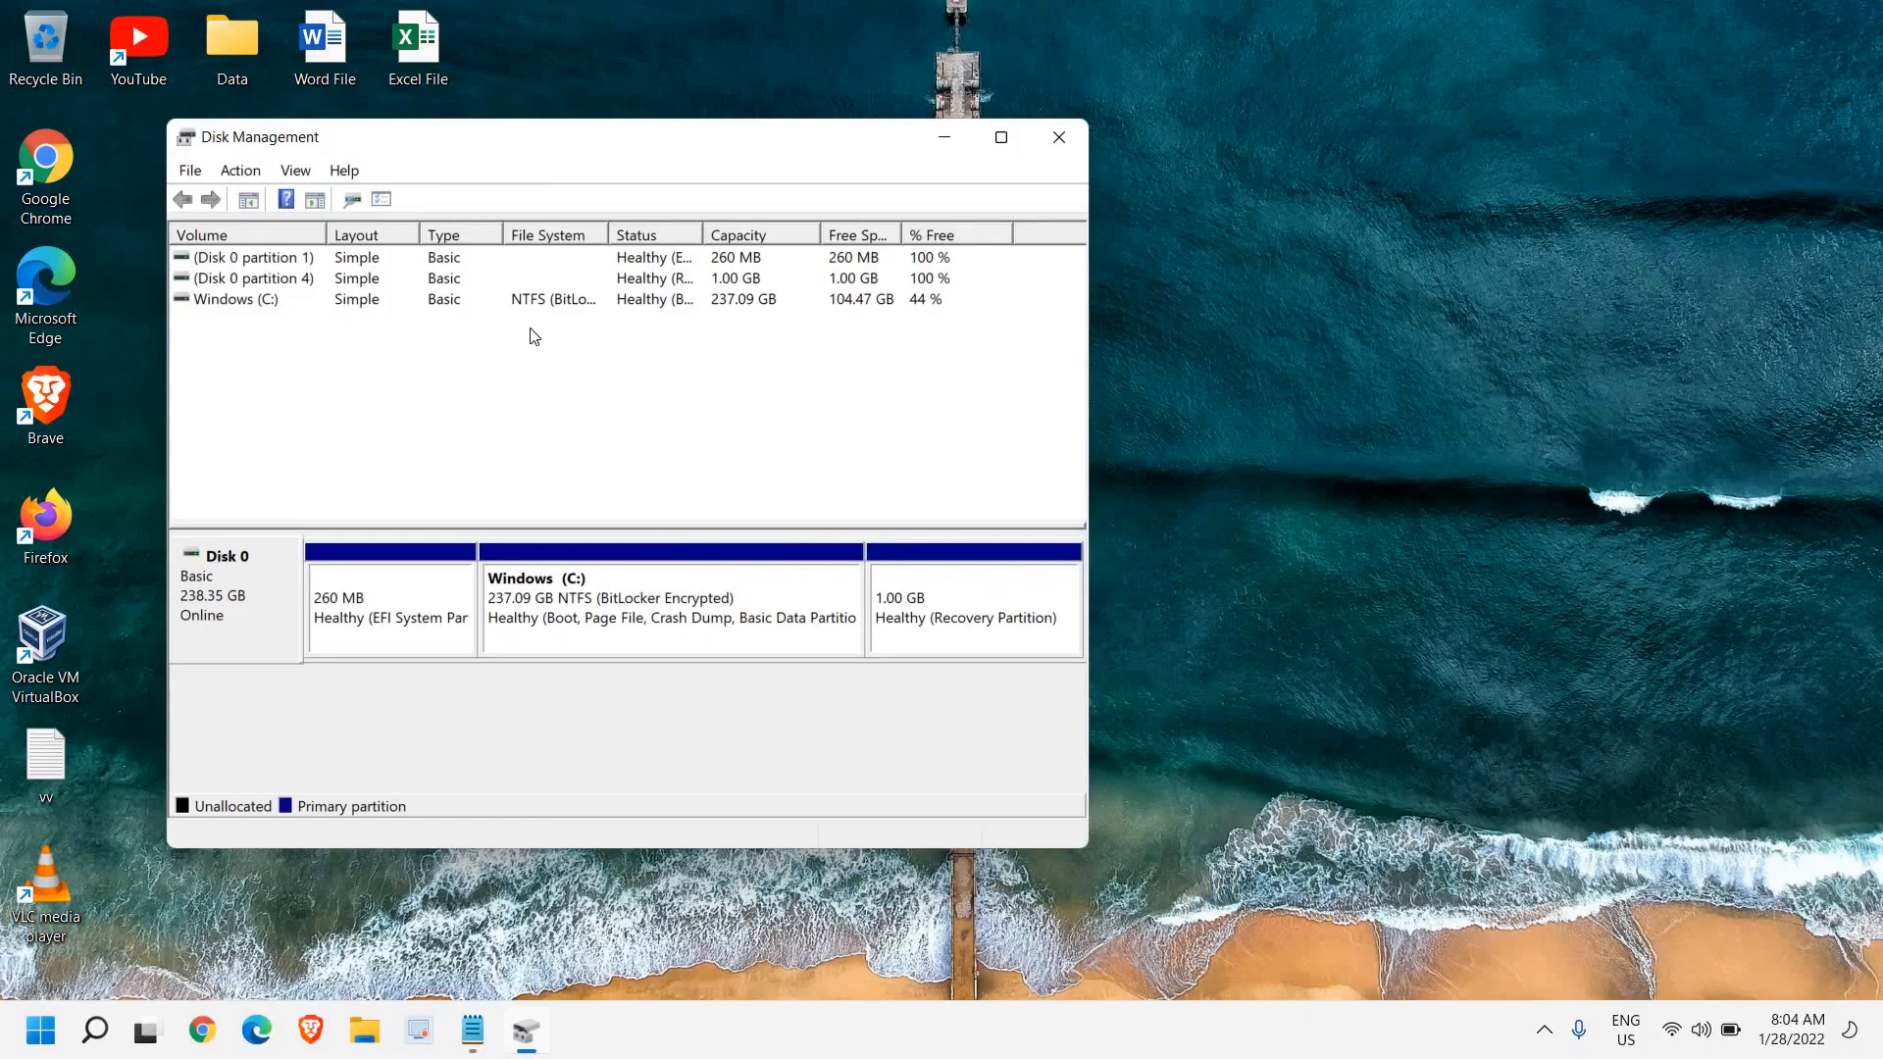
pyautogui.click(1002, 144)
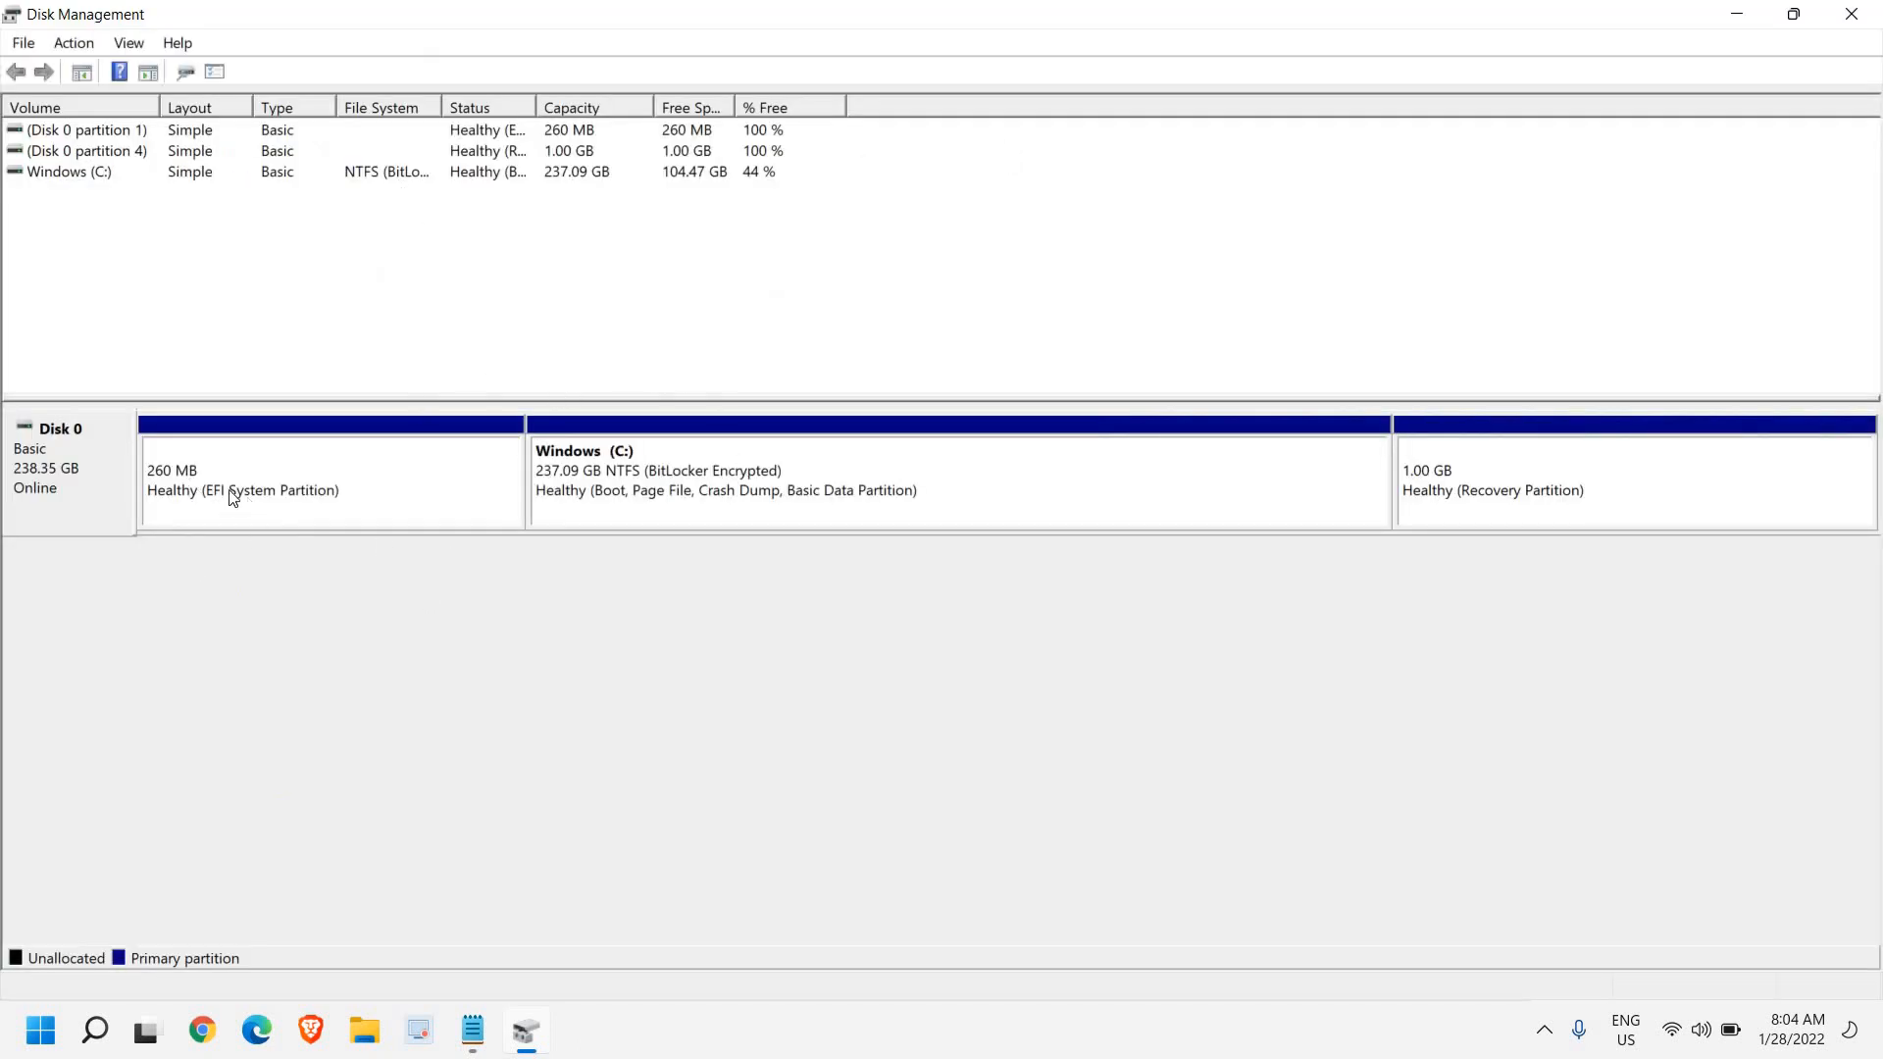
# - Examine the EFI system, Windows (C:) and recovery partitions of Disk 0 and their listed capacities
pyautogui.click(487, 521)
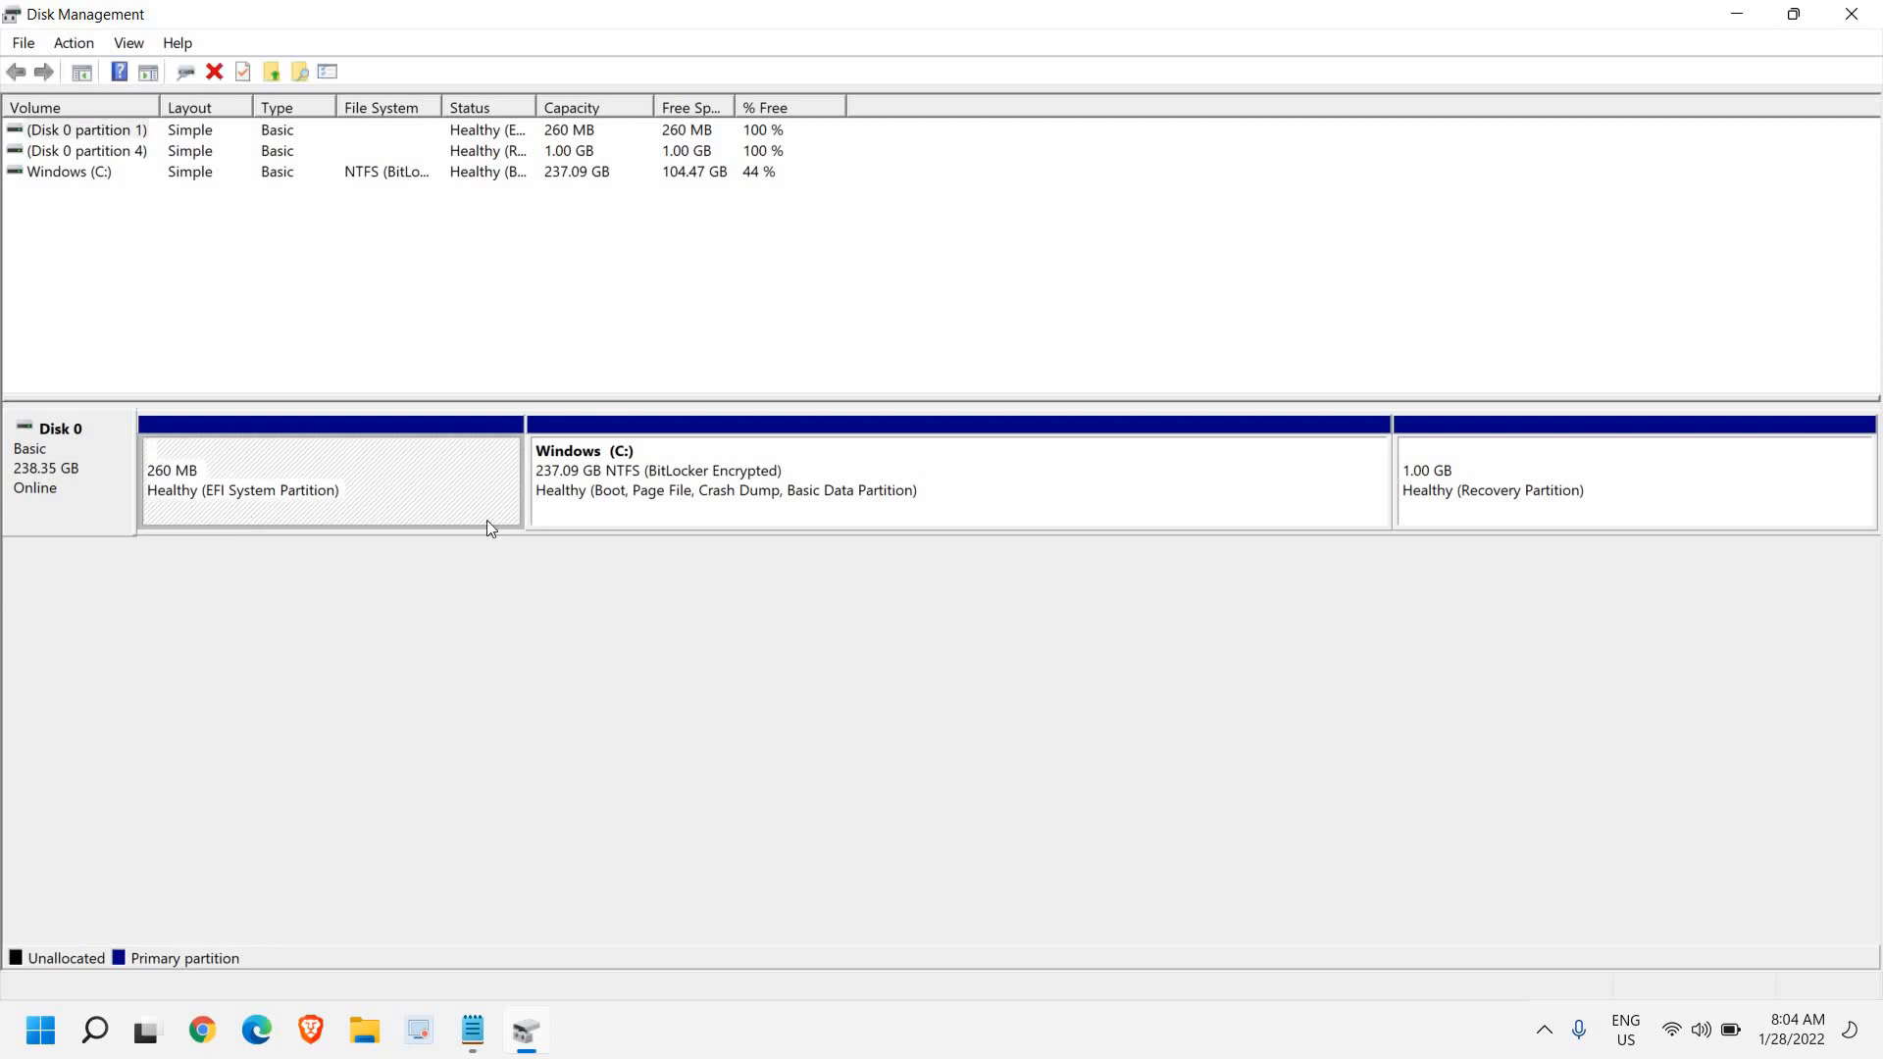
pyautogui.click(746, 510)
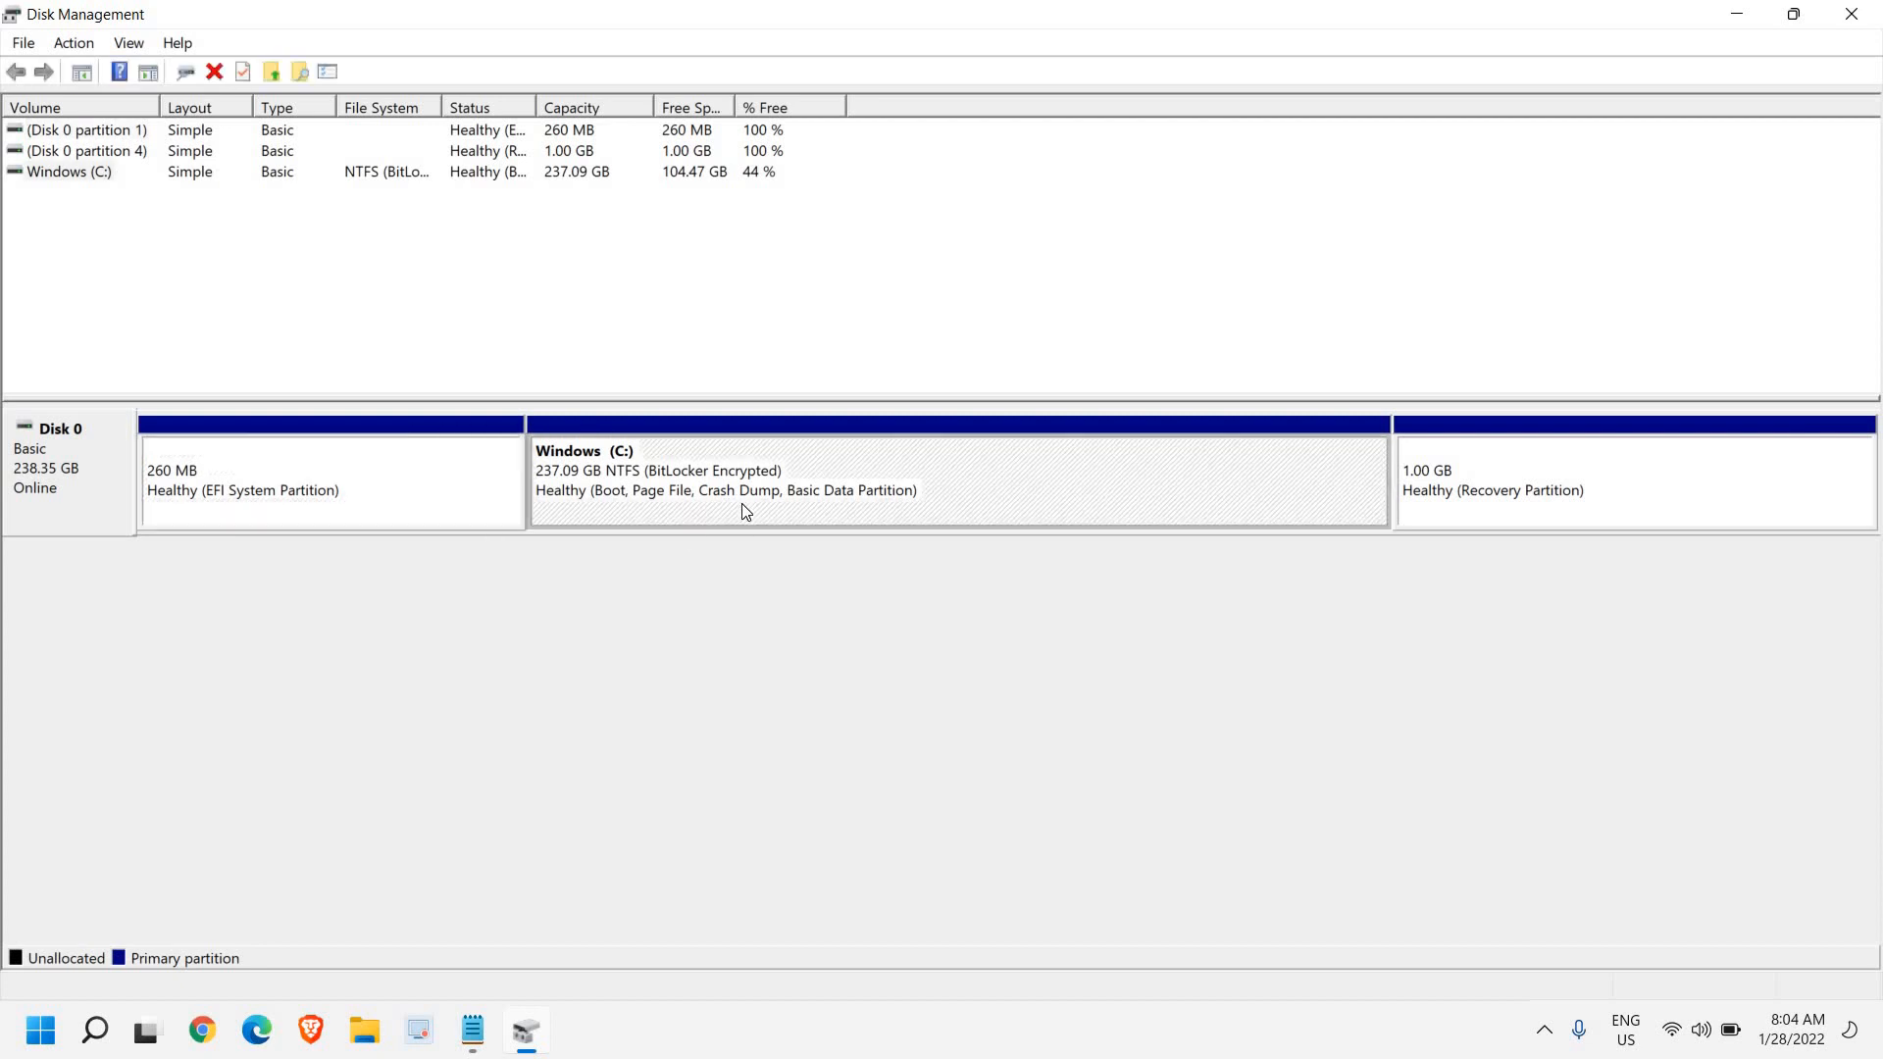
pyautogui.click(1485, 492)
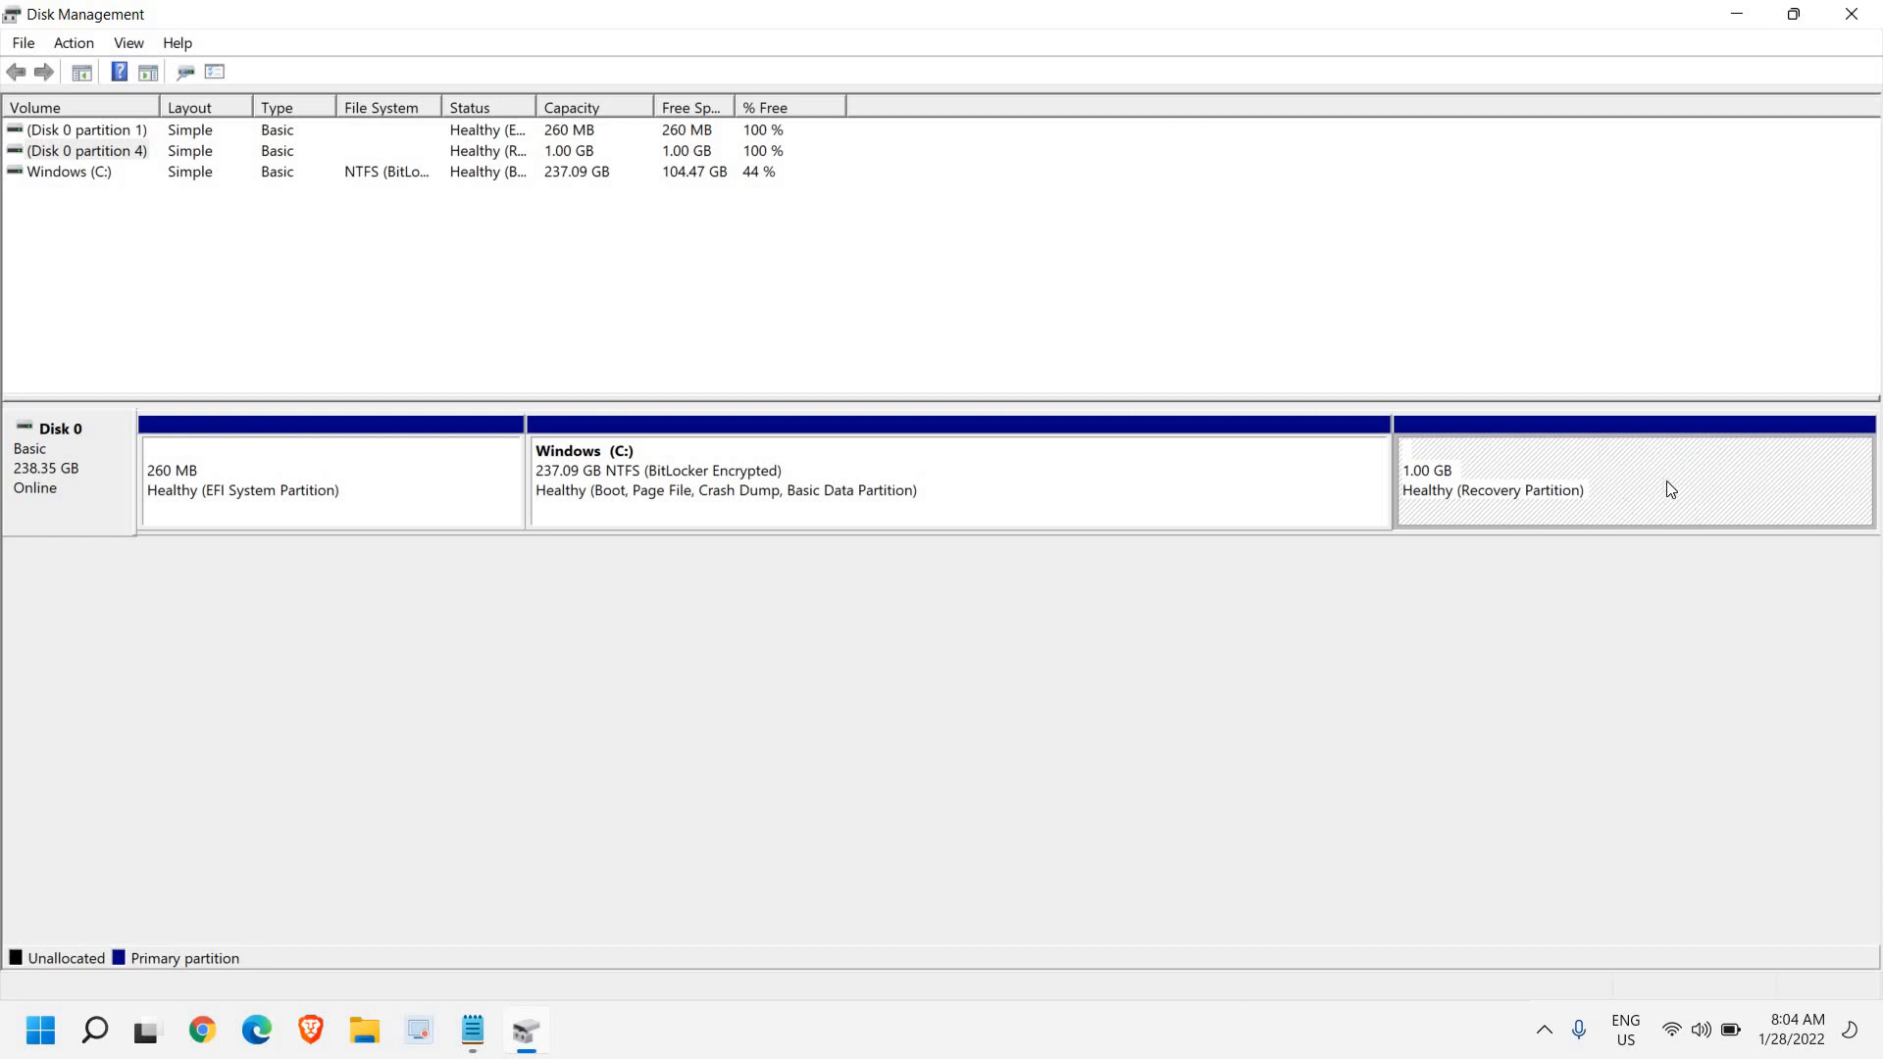
pyautogui.click(175, 490)
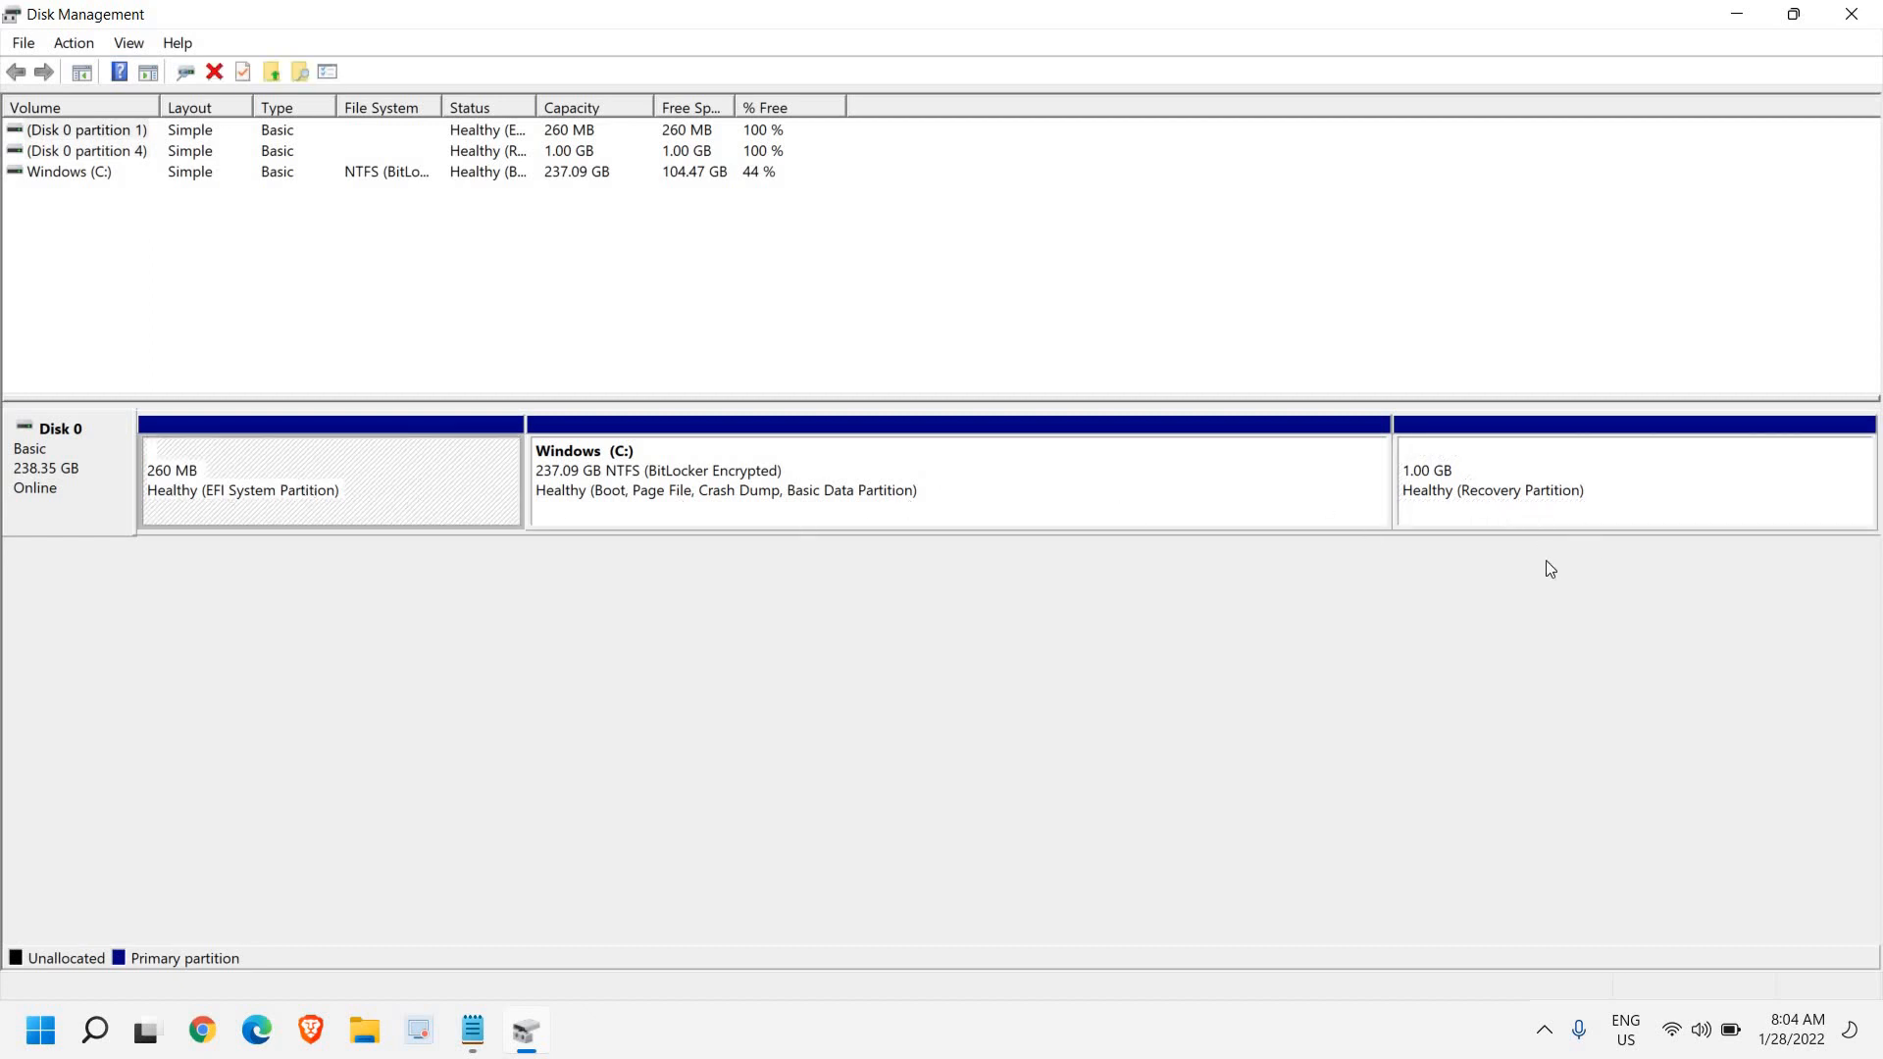
pyautogui.click(1505, 495)
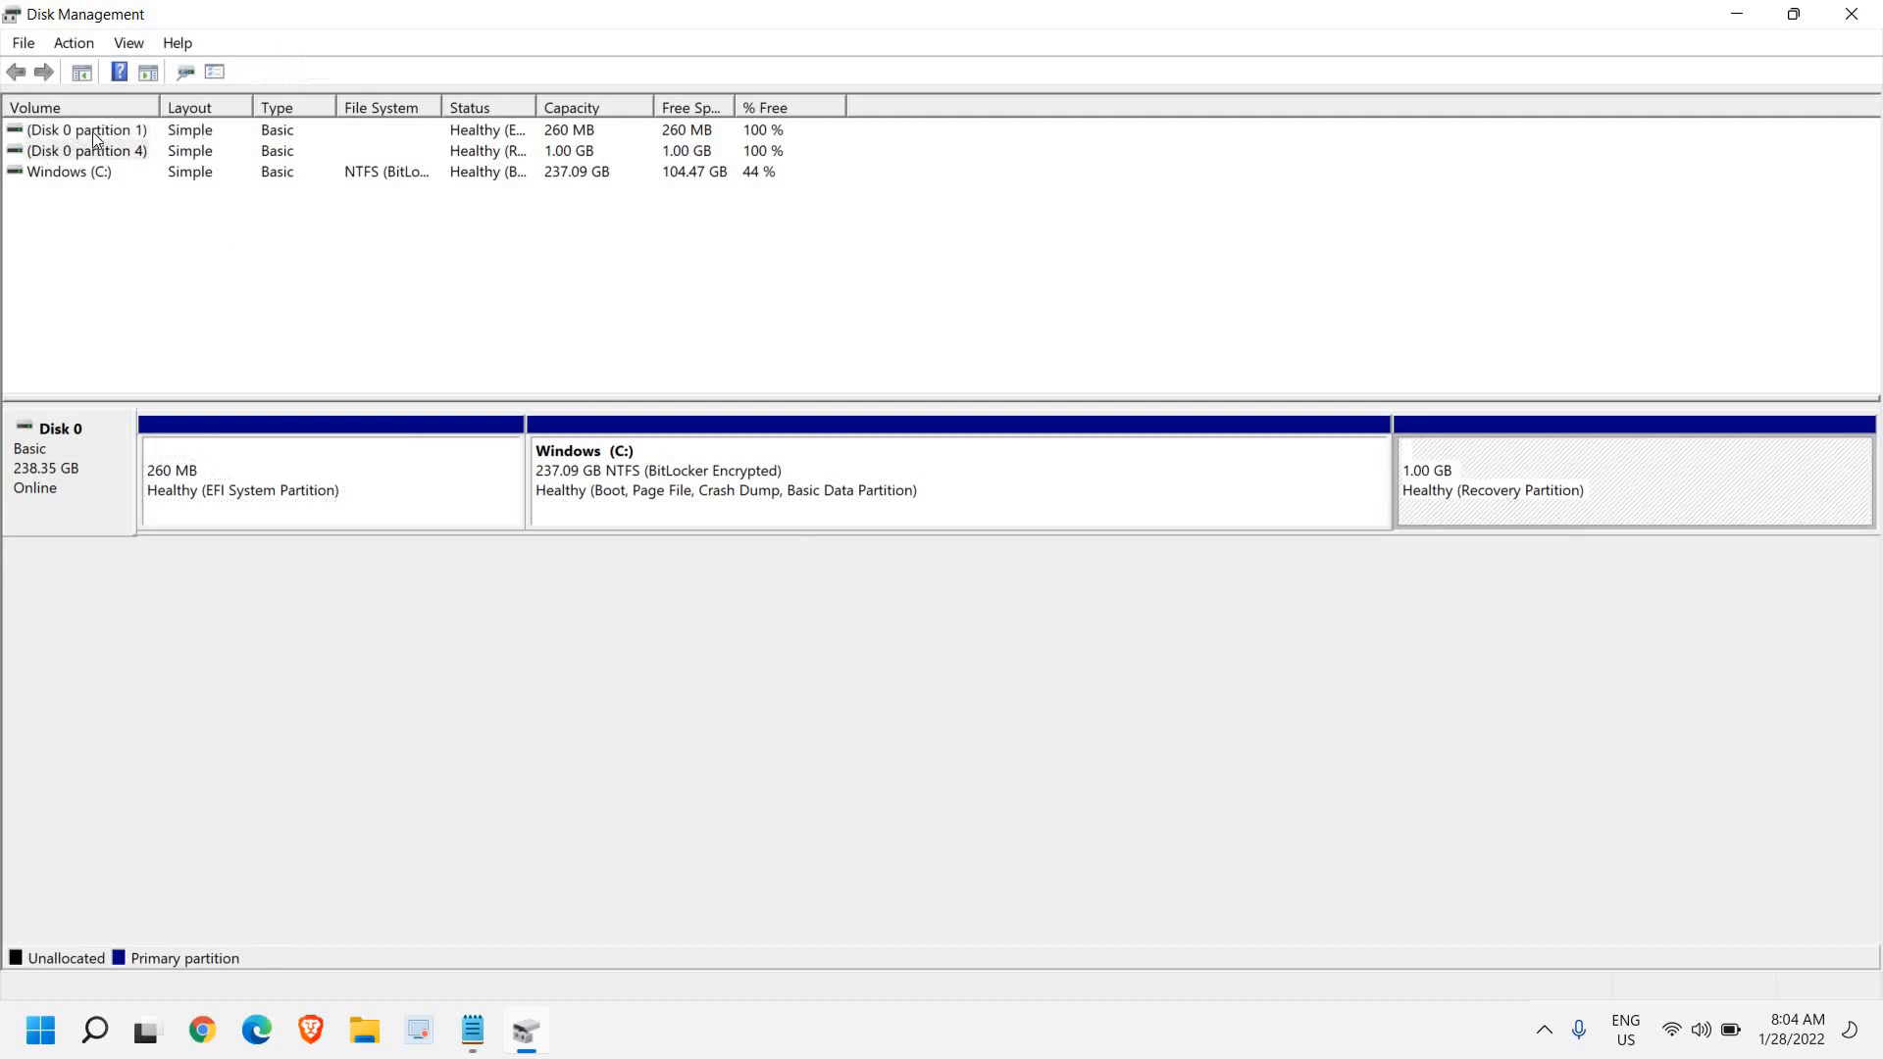
pyautogui.click(272, 147)
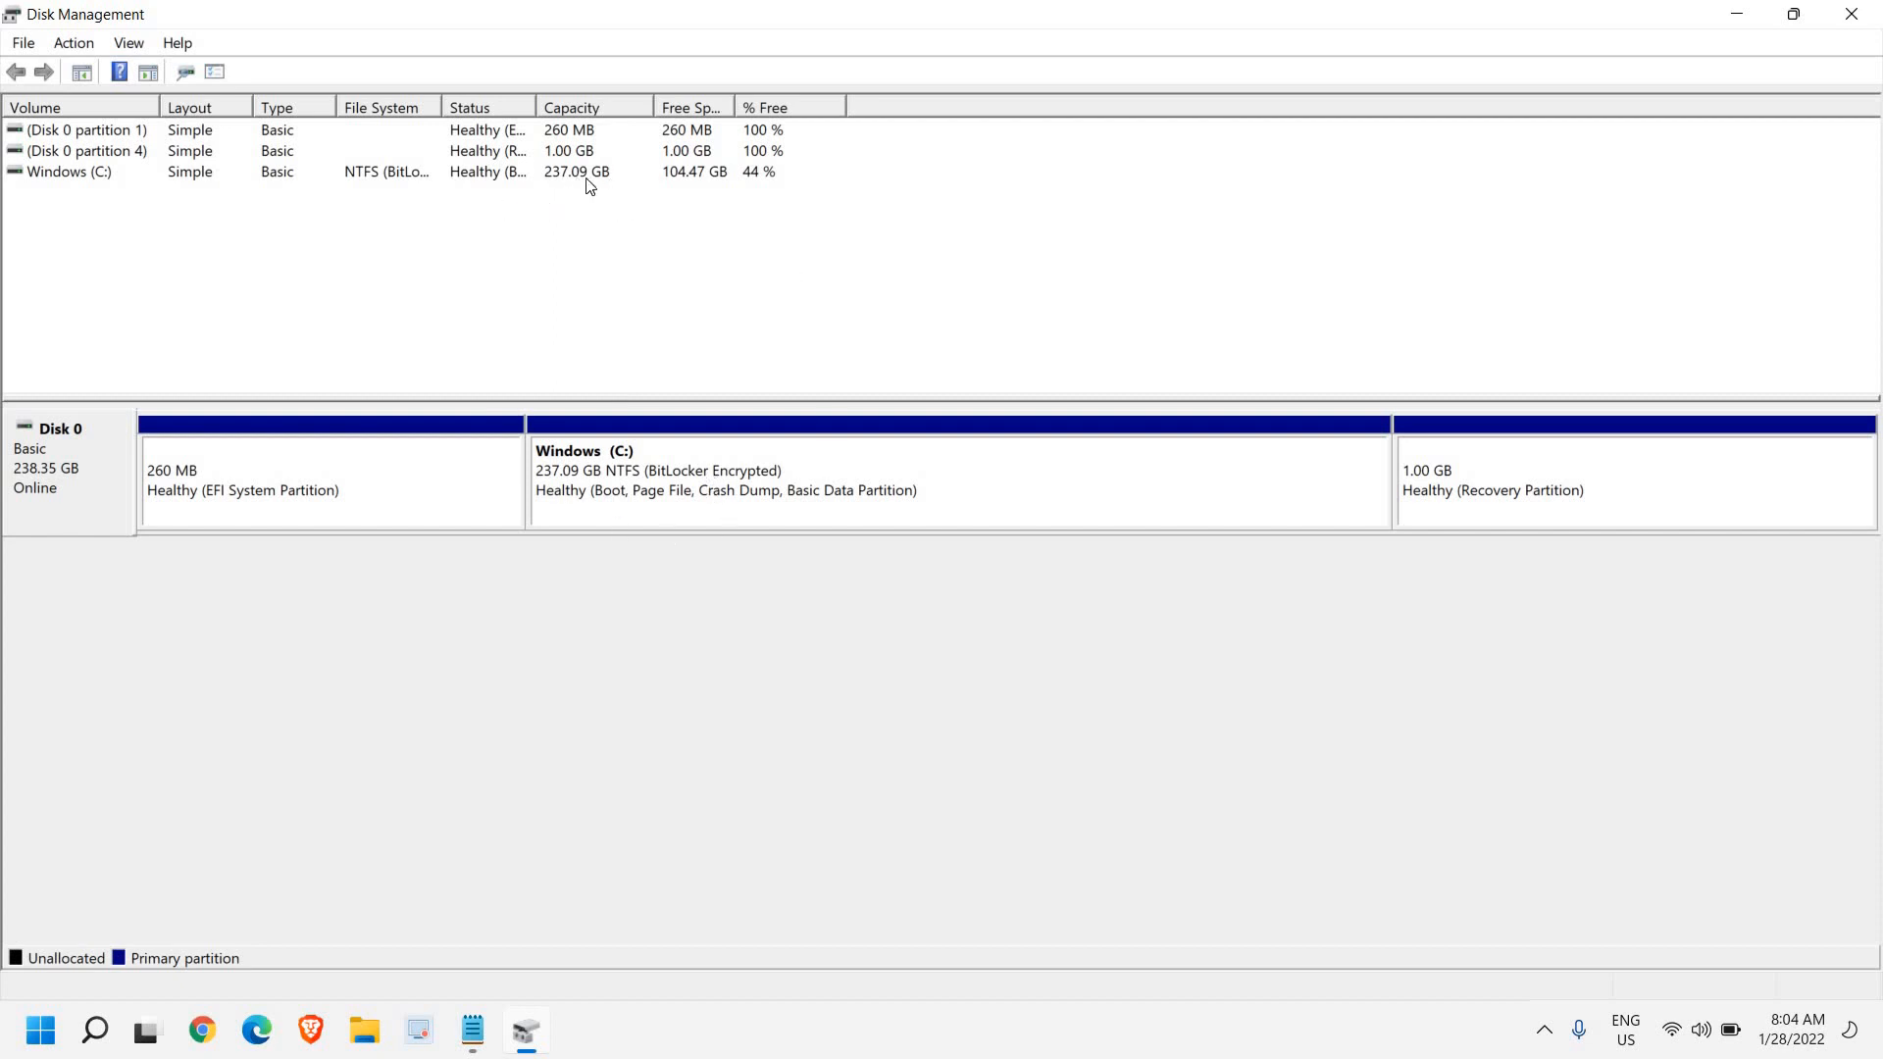
# - Shrink the Windows (C:) volume by 10000 MB
pyautogui.click(747, 481)
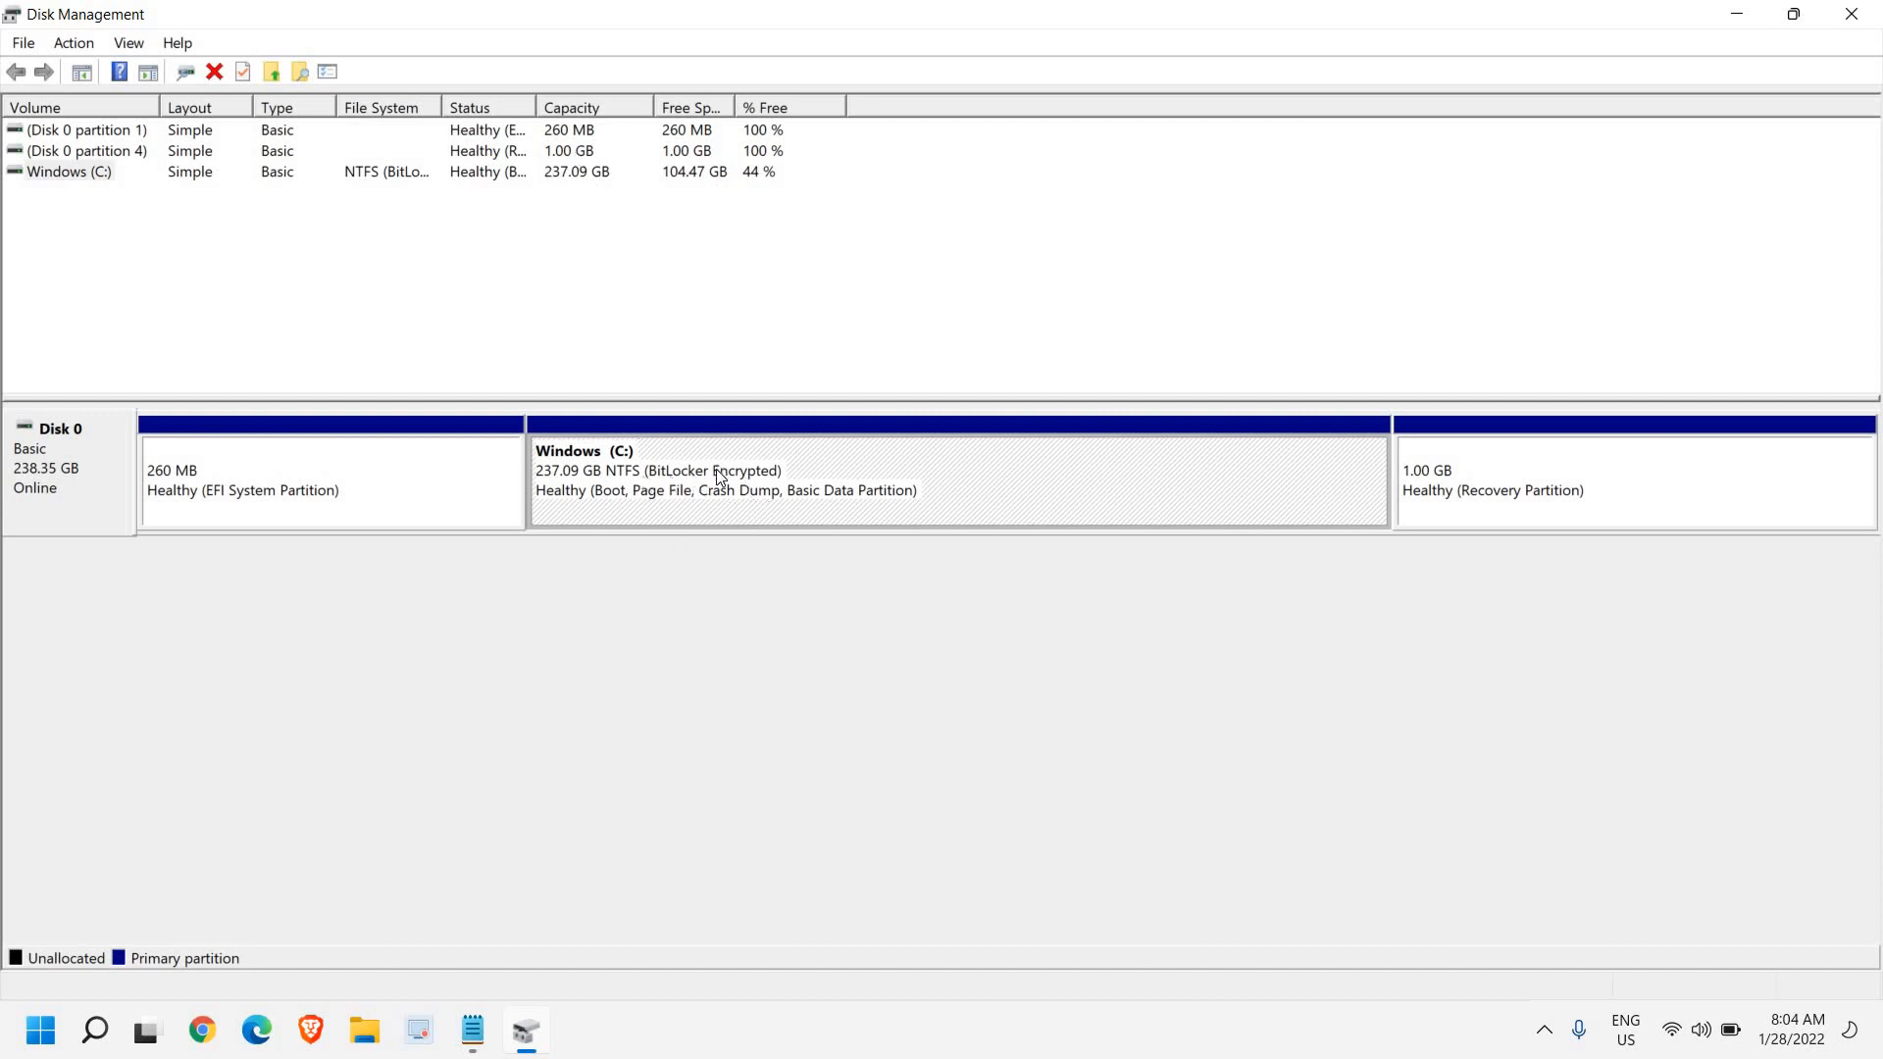
pyautogui.rightClick(721, 478)
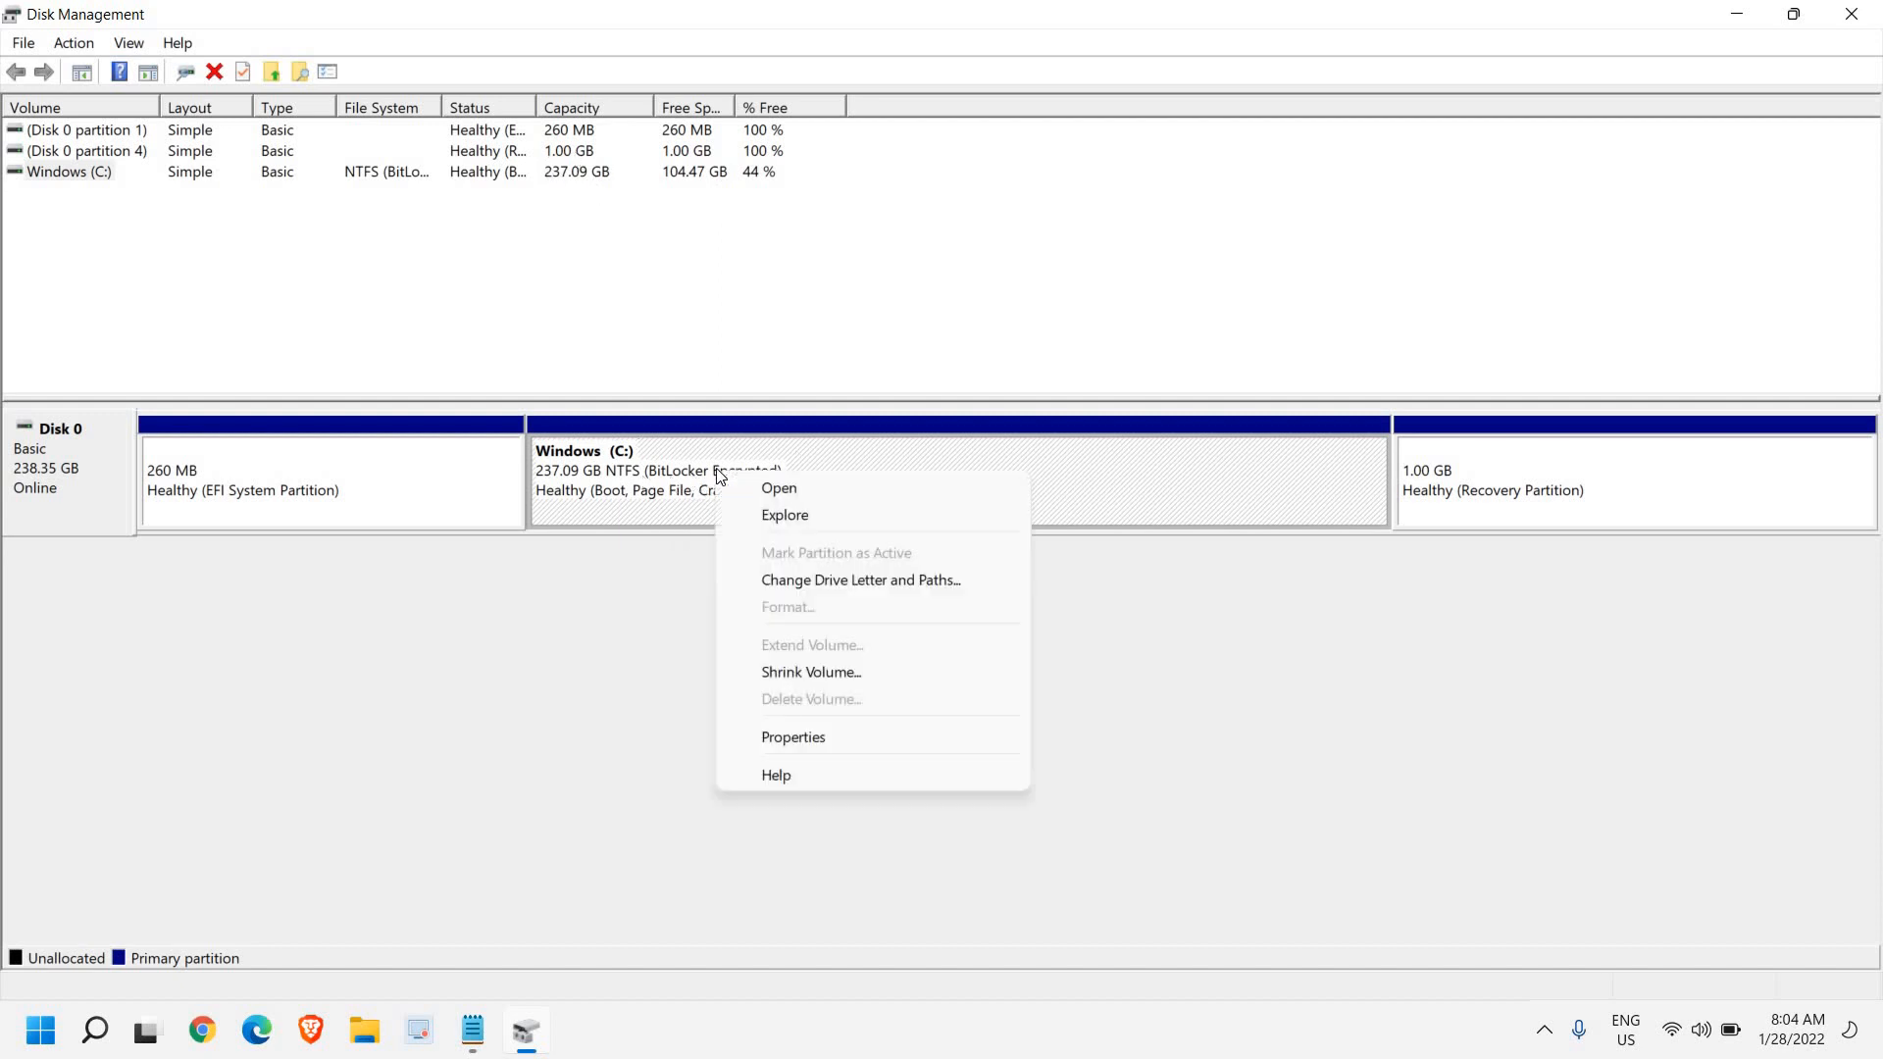
pyautogui.click(778, 671)
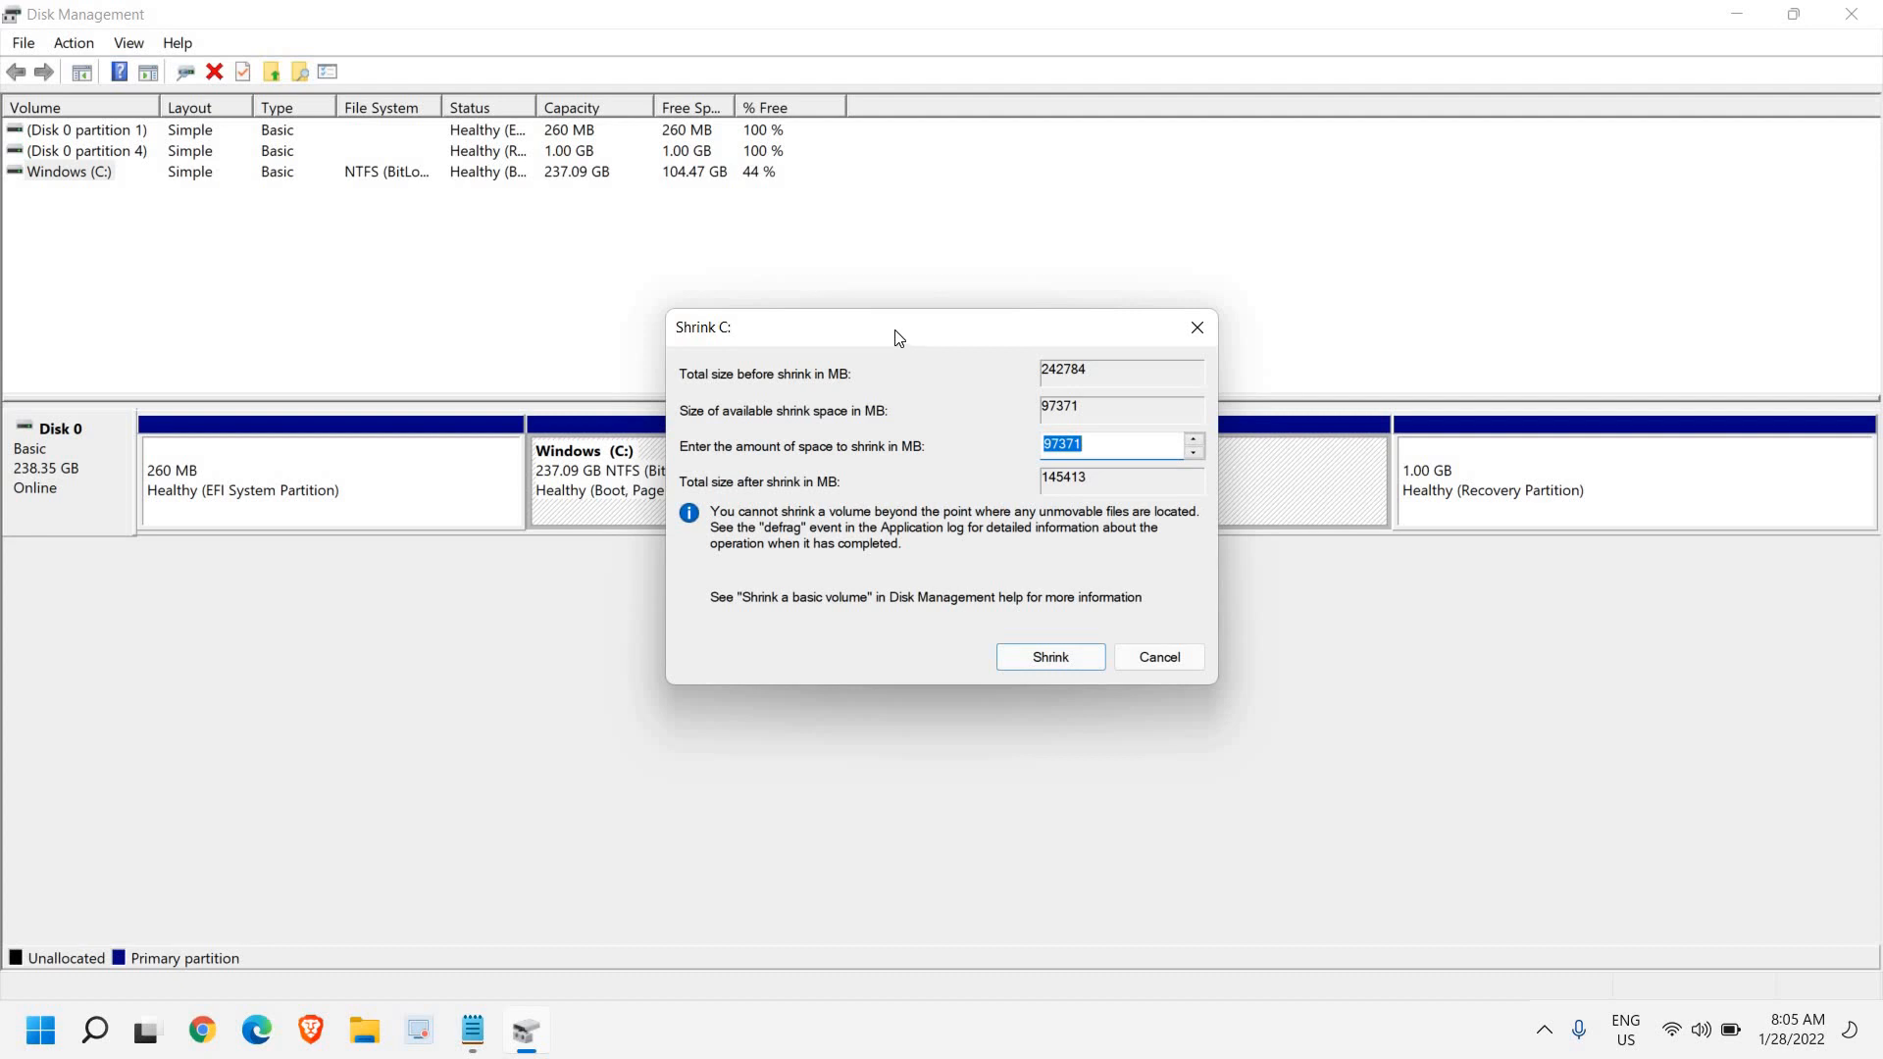
pyautogui.moveTo(799, 340); pyautogui.dragTo(615, 351)
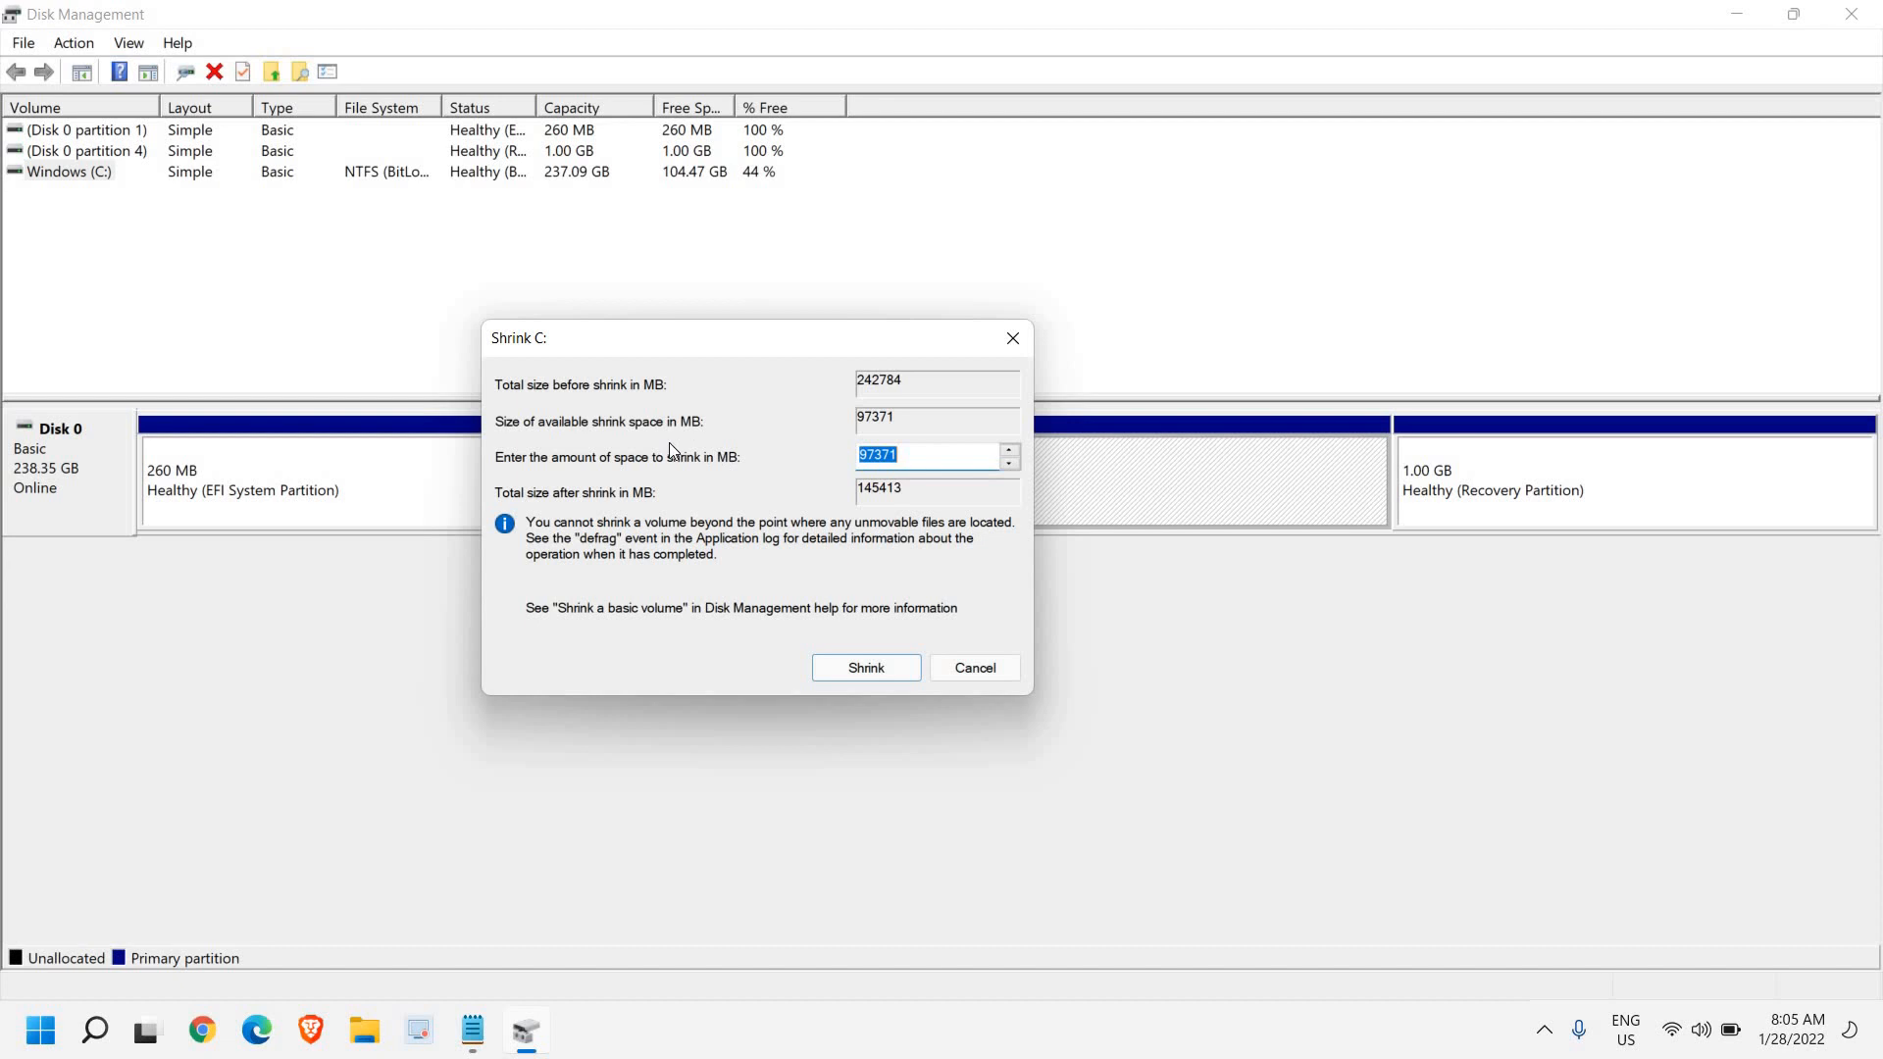
pyautogui.moveTo(912, 462); pyautogui.dragTo(777, 461)
pyautogui.write('10000')
pyautogui.doubleClick(935, 458)
pyautogui.click(934, 458)
pyautogui.click(861, 667)
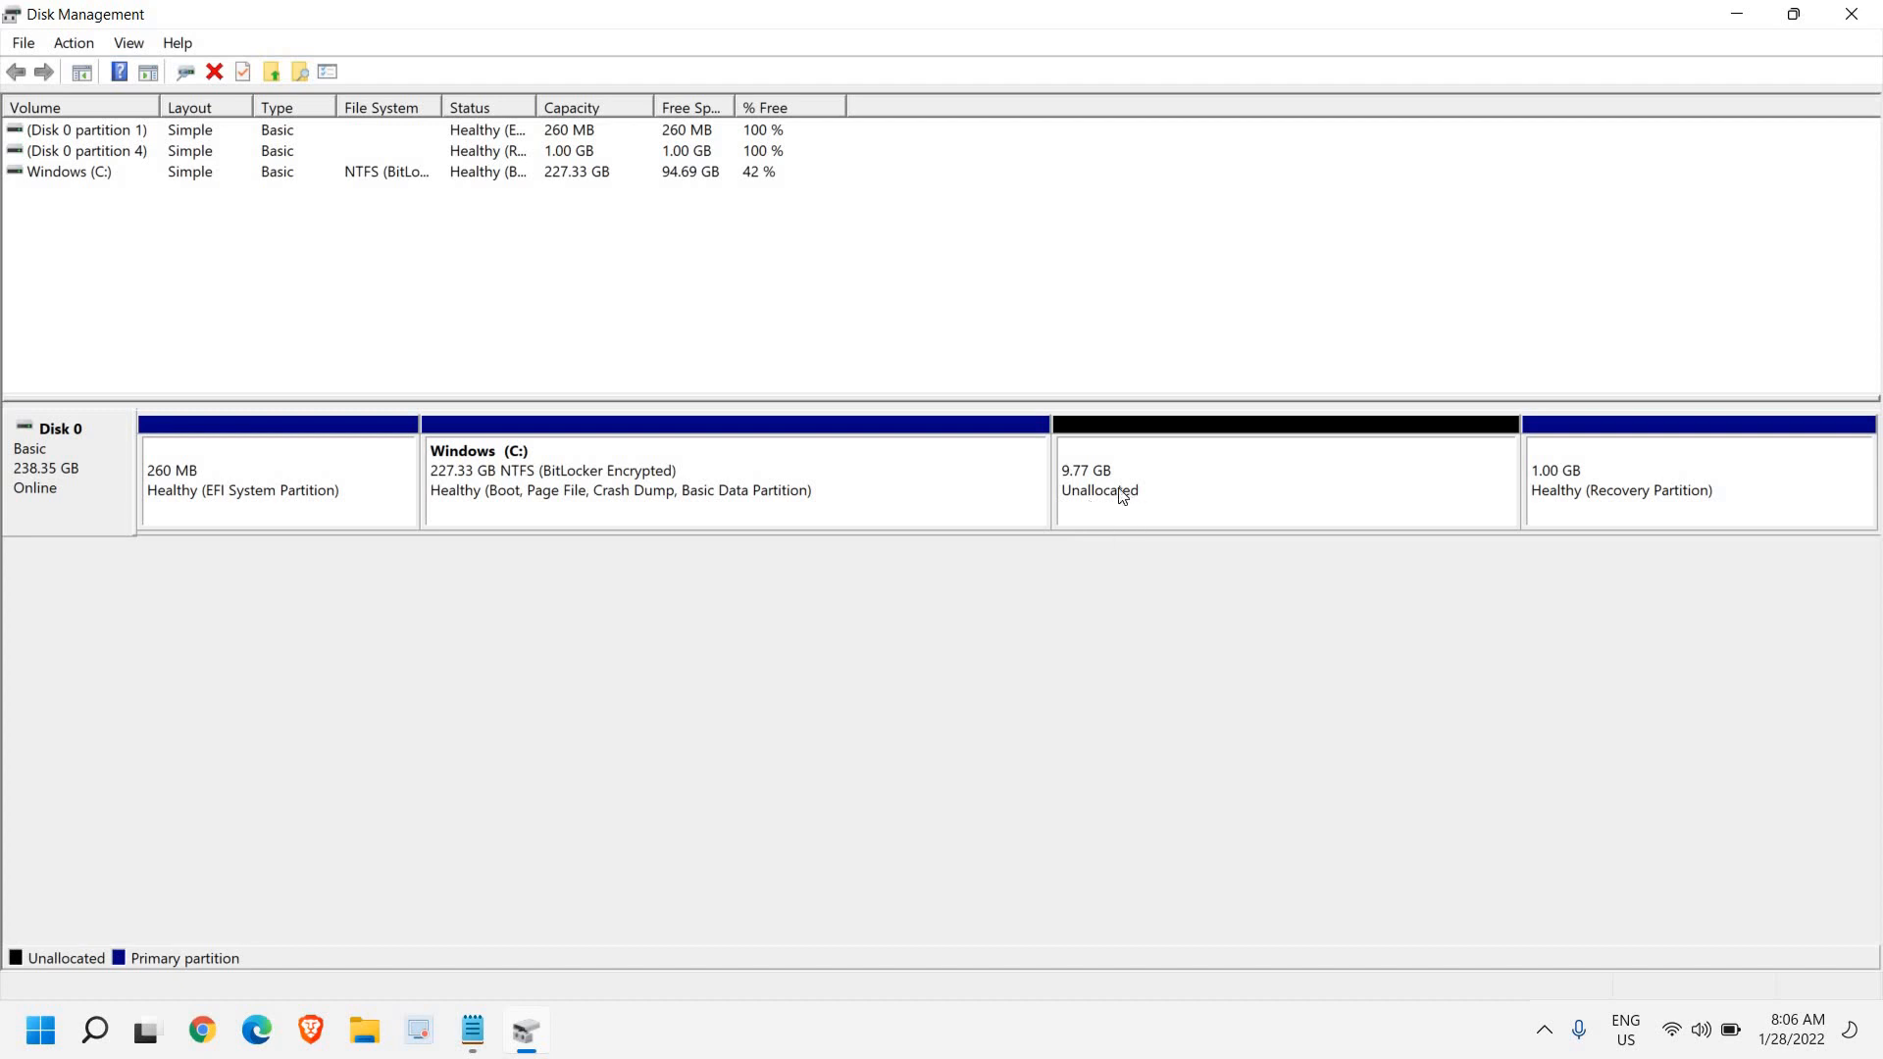
# - Select the unallocated space on Disk 0, check the drives under This PC in File Explorer, and close it
pyautogui.click(1149, 500)
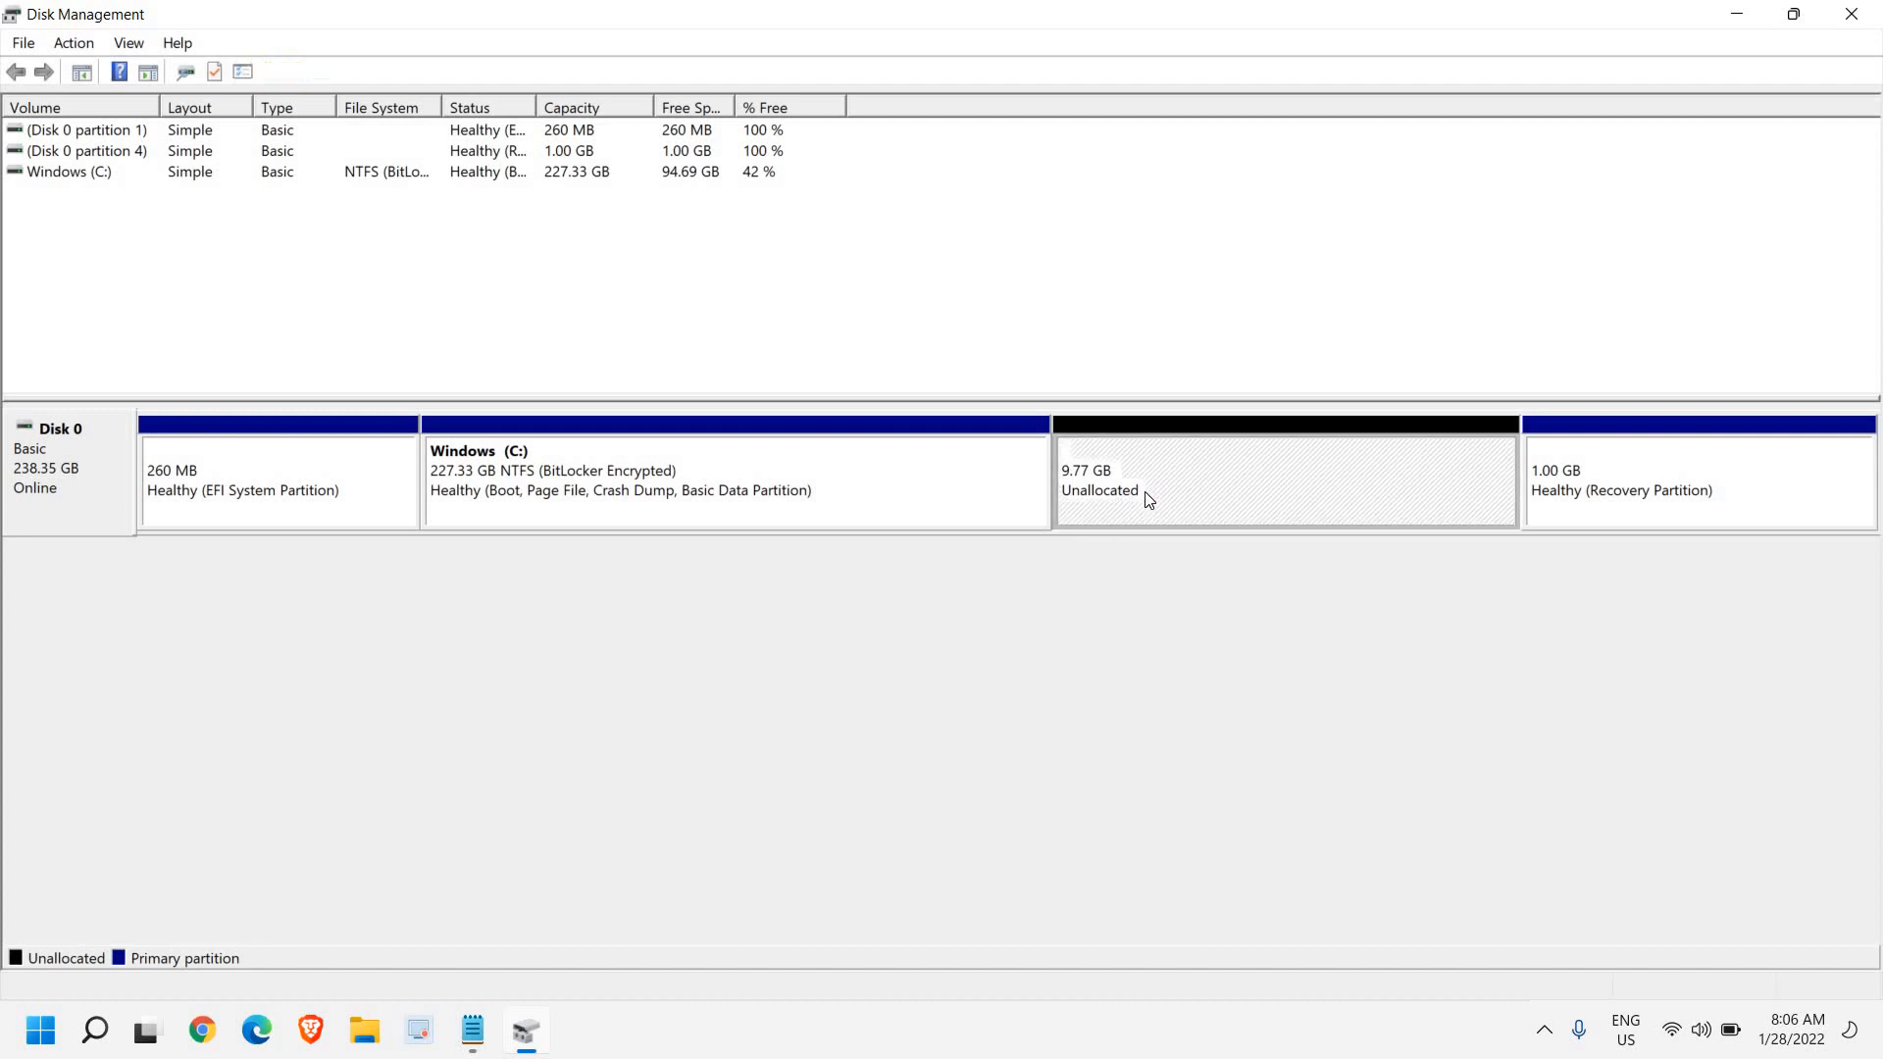
pyautogui.click(366, 1041)
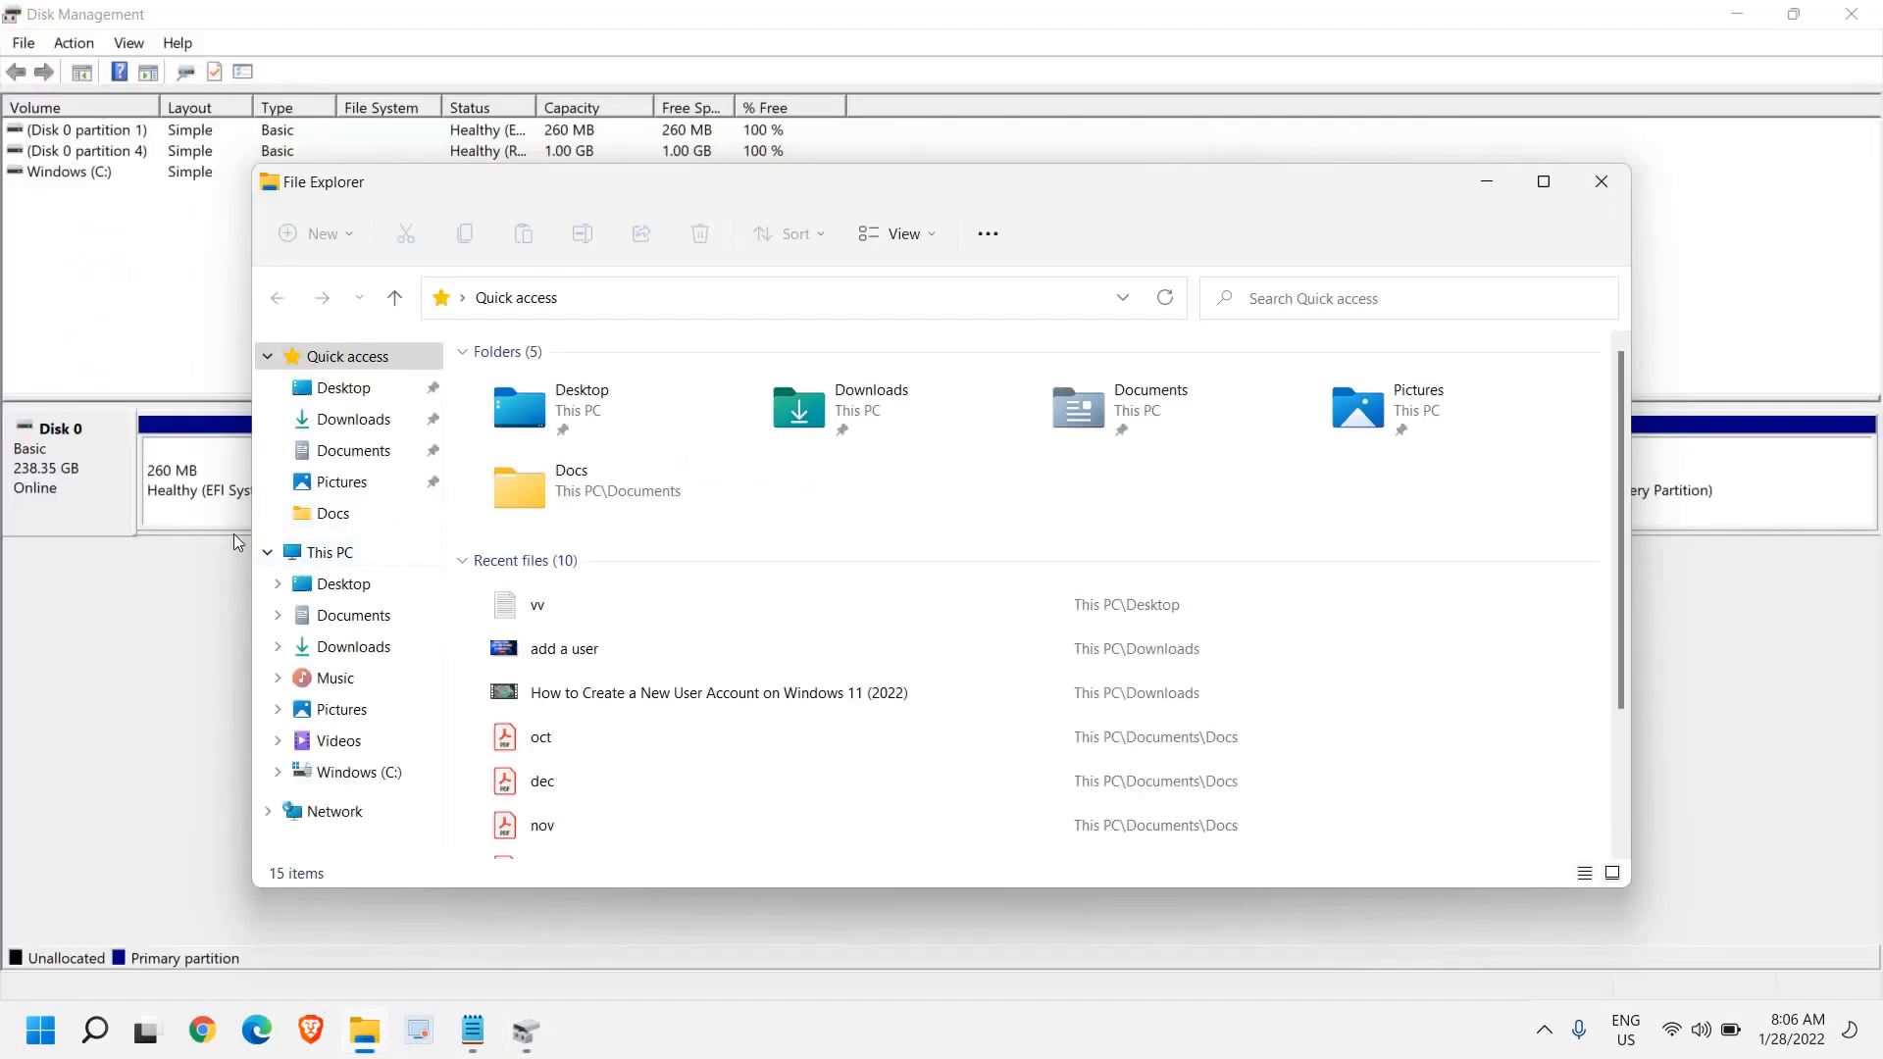
pyautogui.click(333, 554)
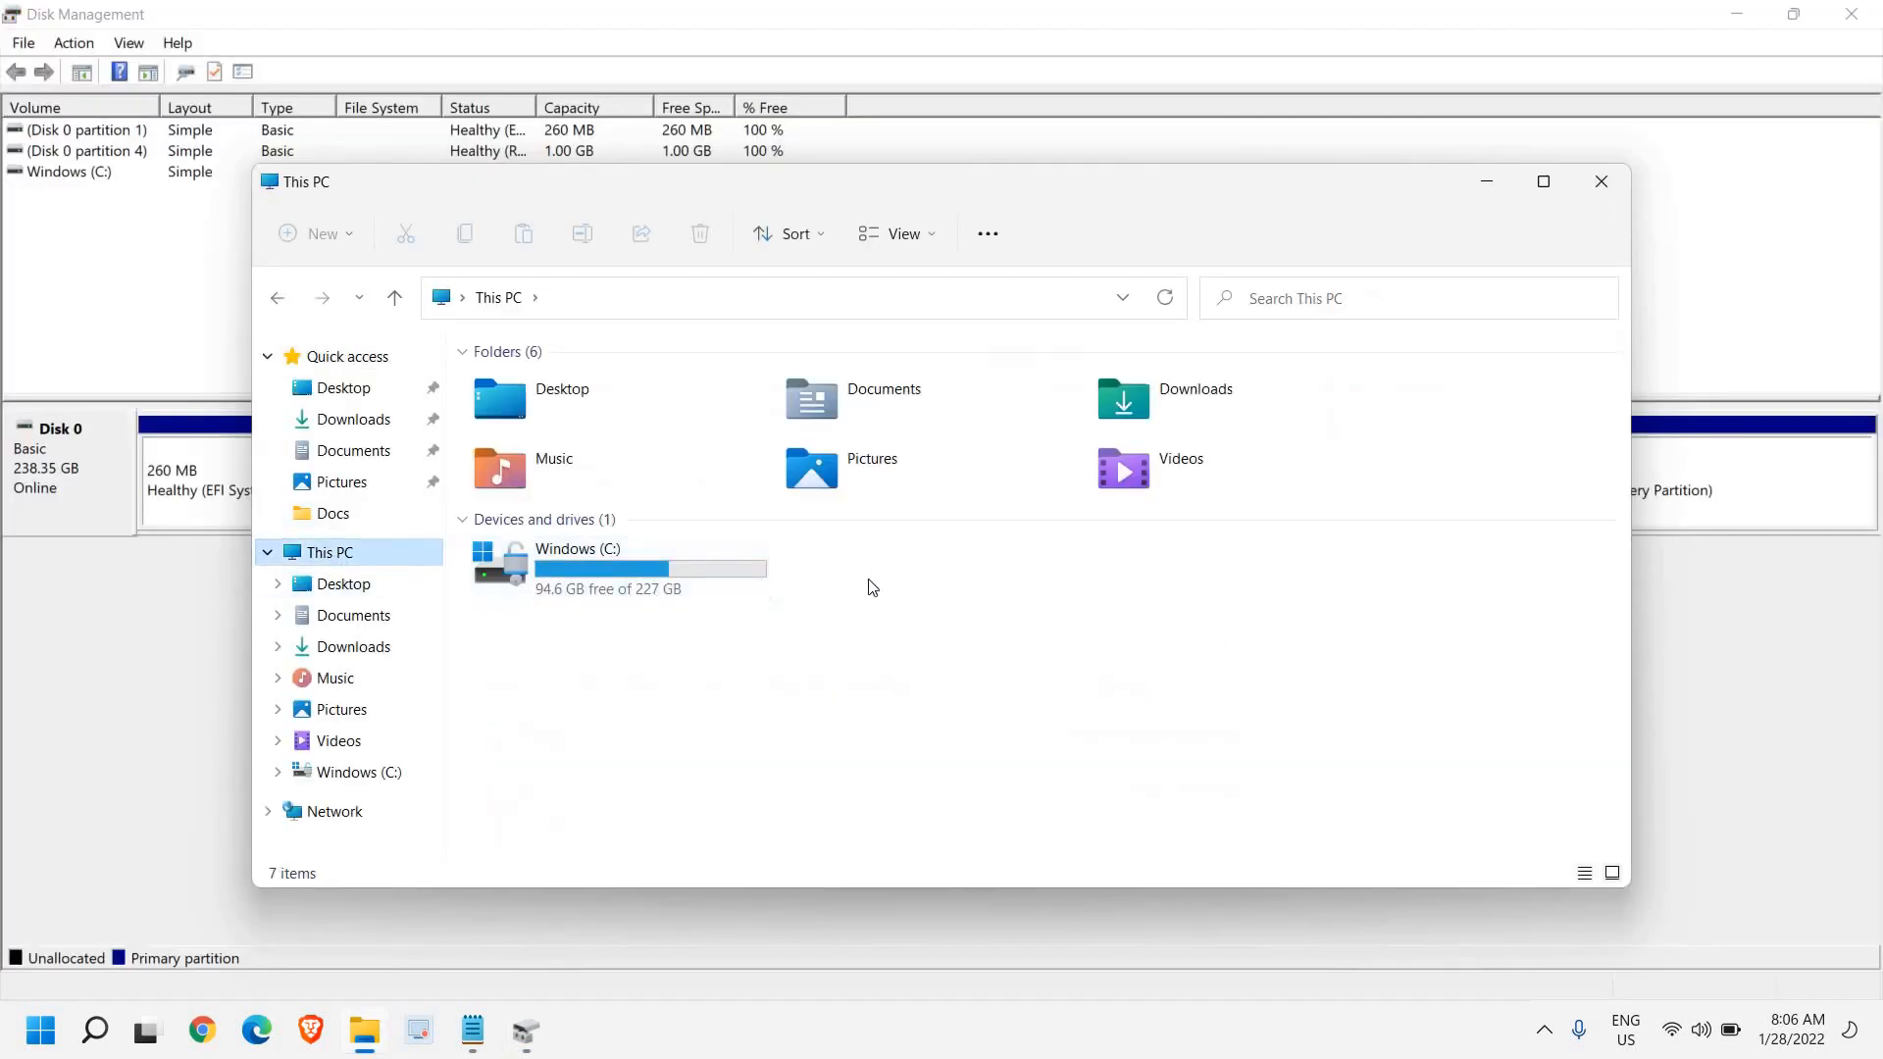
pyautogui.click(1601, 181)
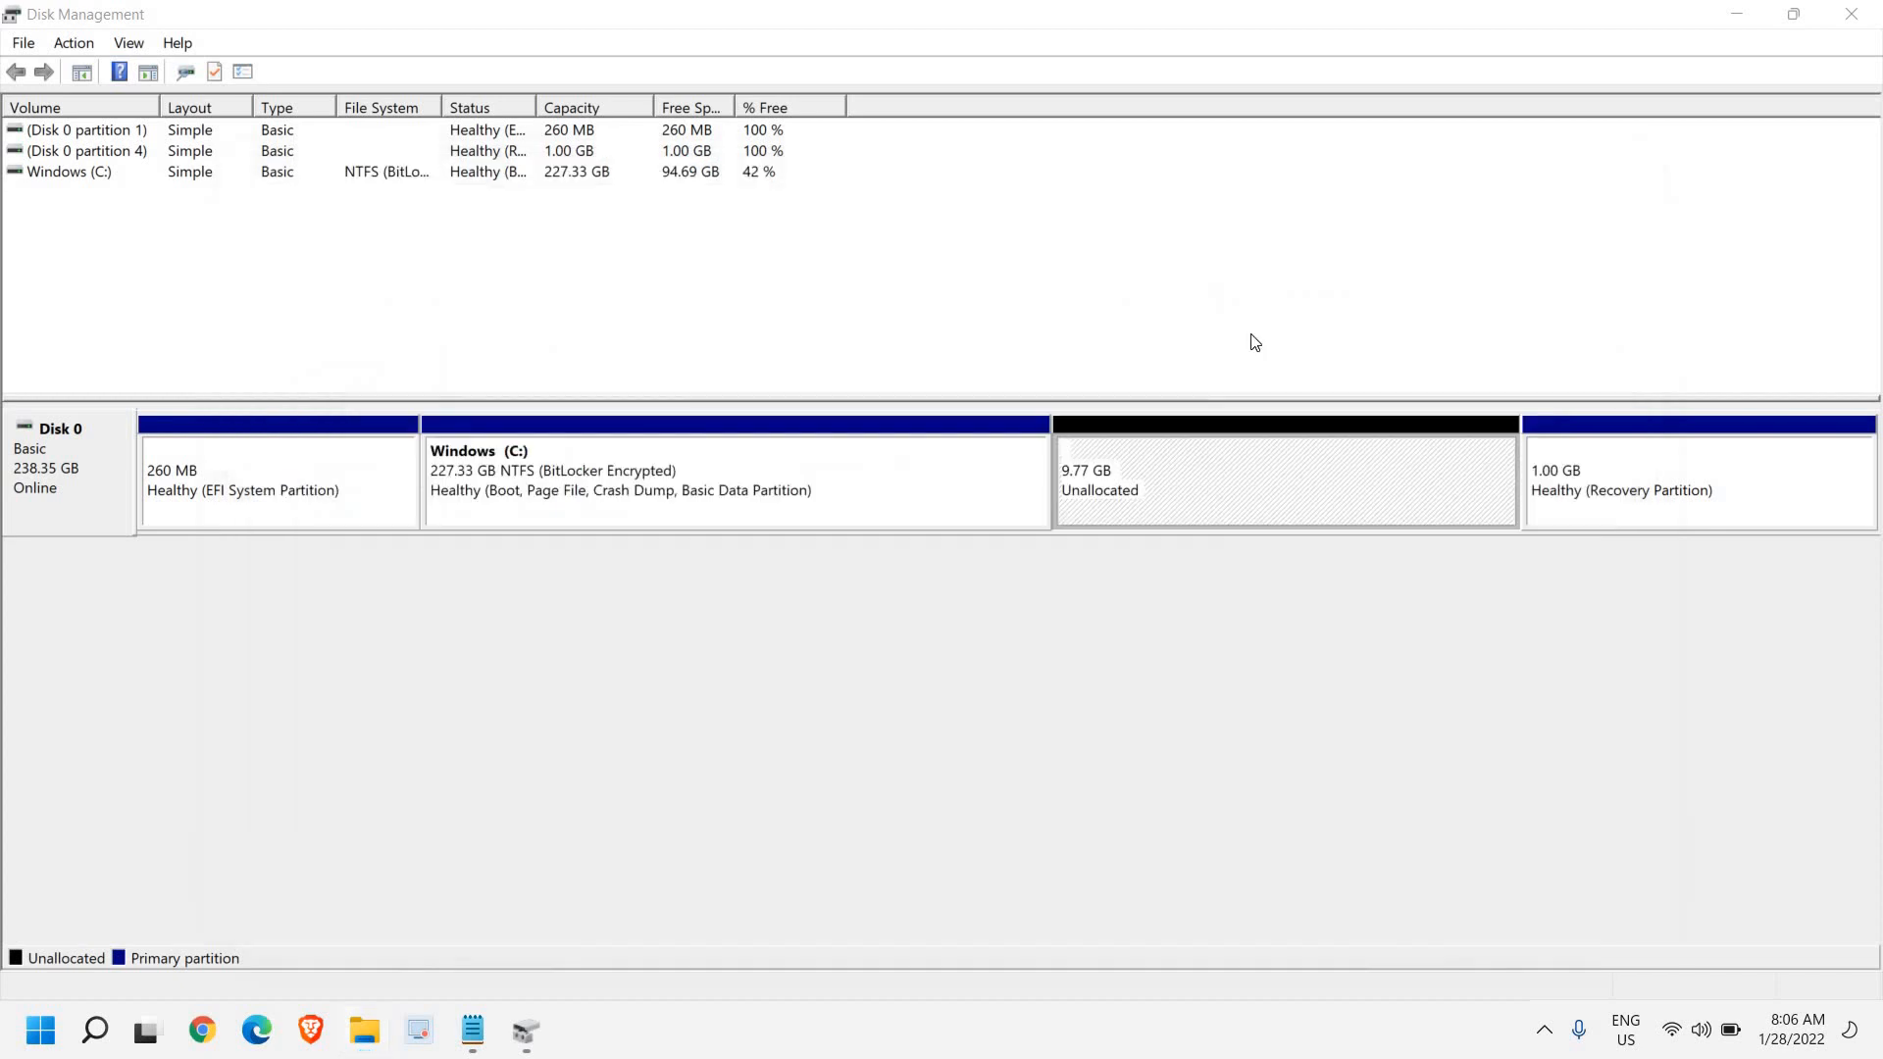
# - Start a new simple volume in the unallocated space with a size of 10000 MB and drive letter D, continuing to the format settings
pyautogui.rightClick(1162, 474)
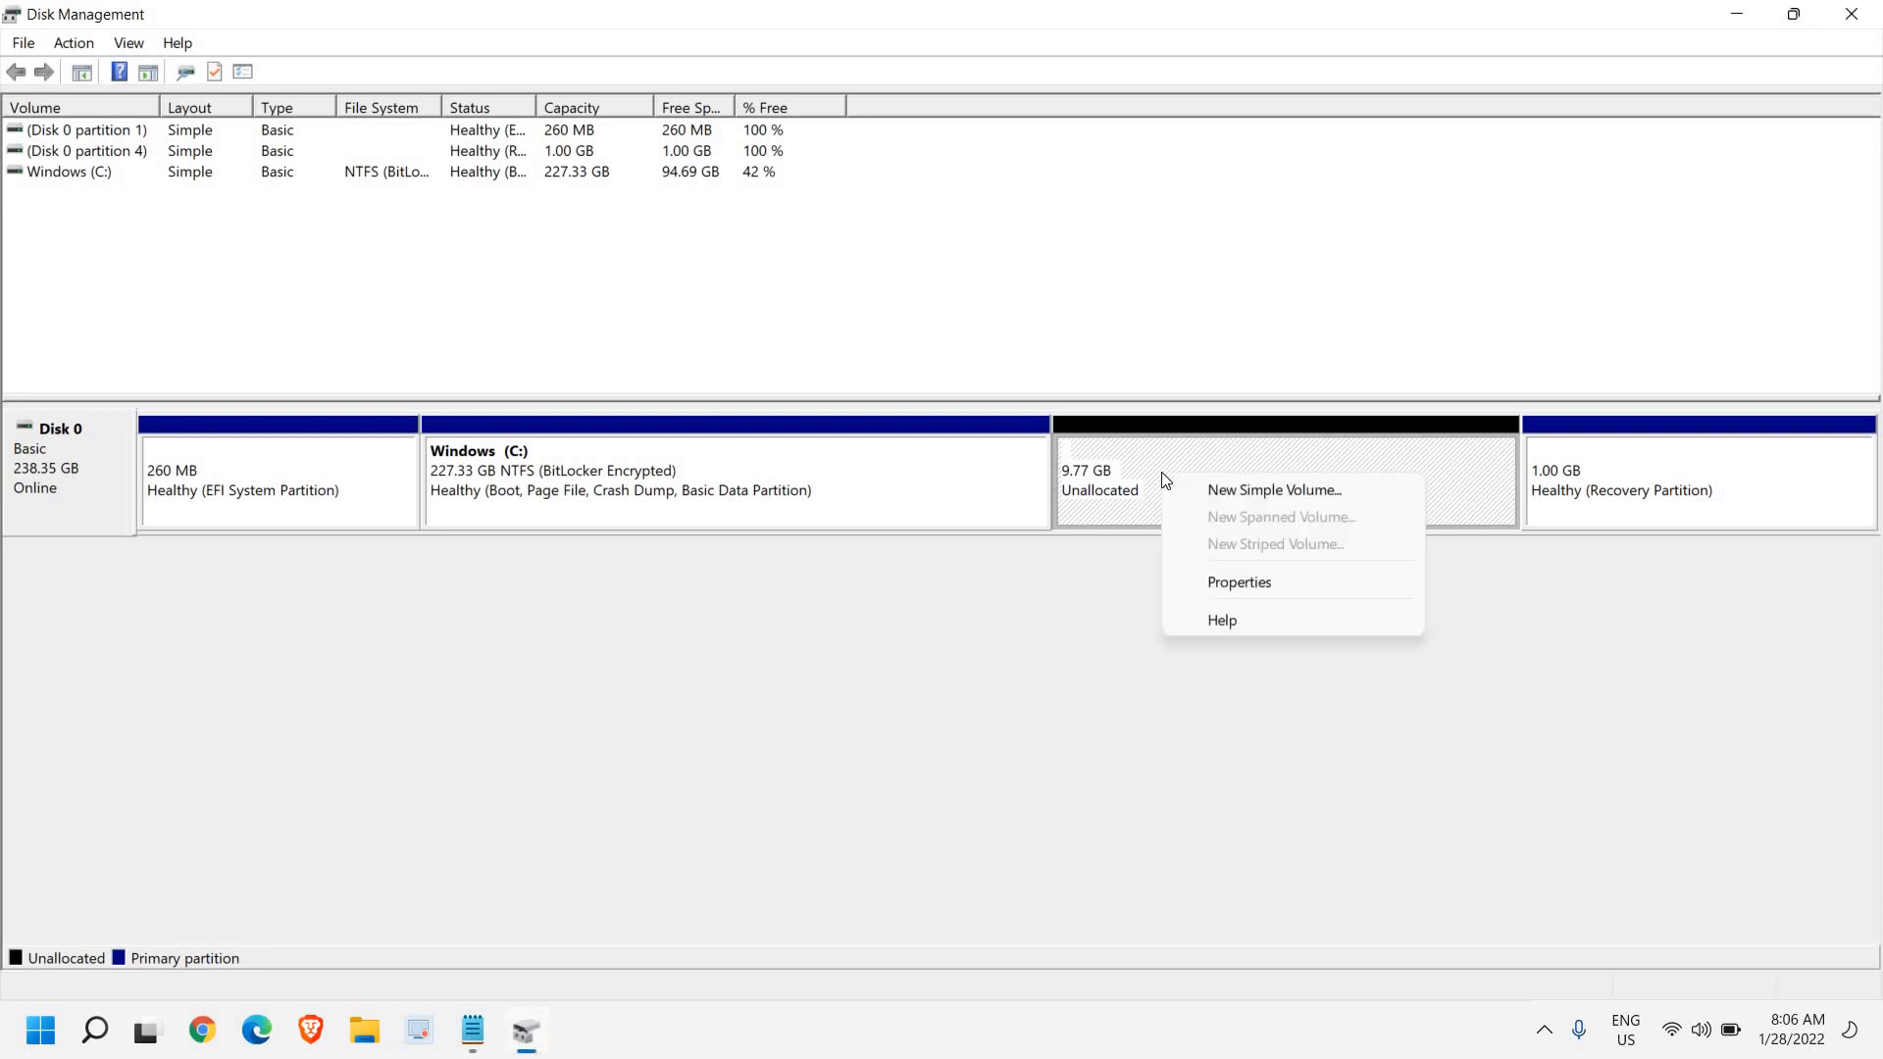
pyautogui.click(1287, 500)
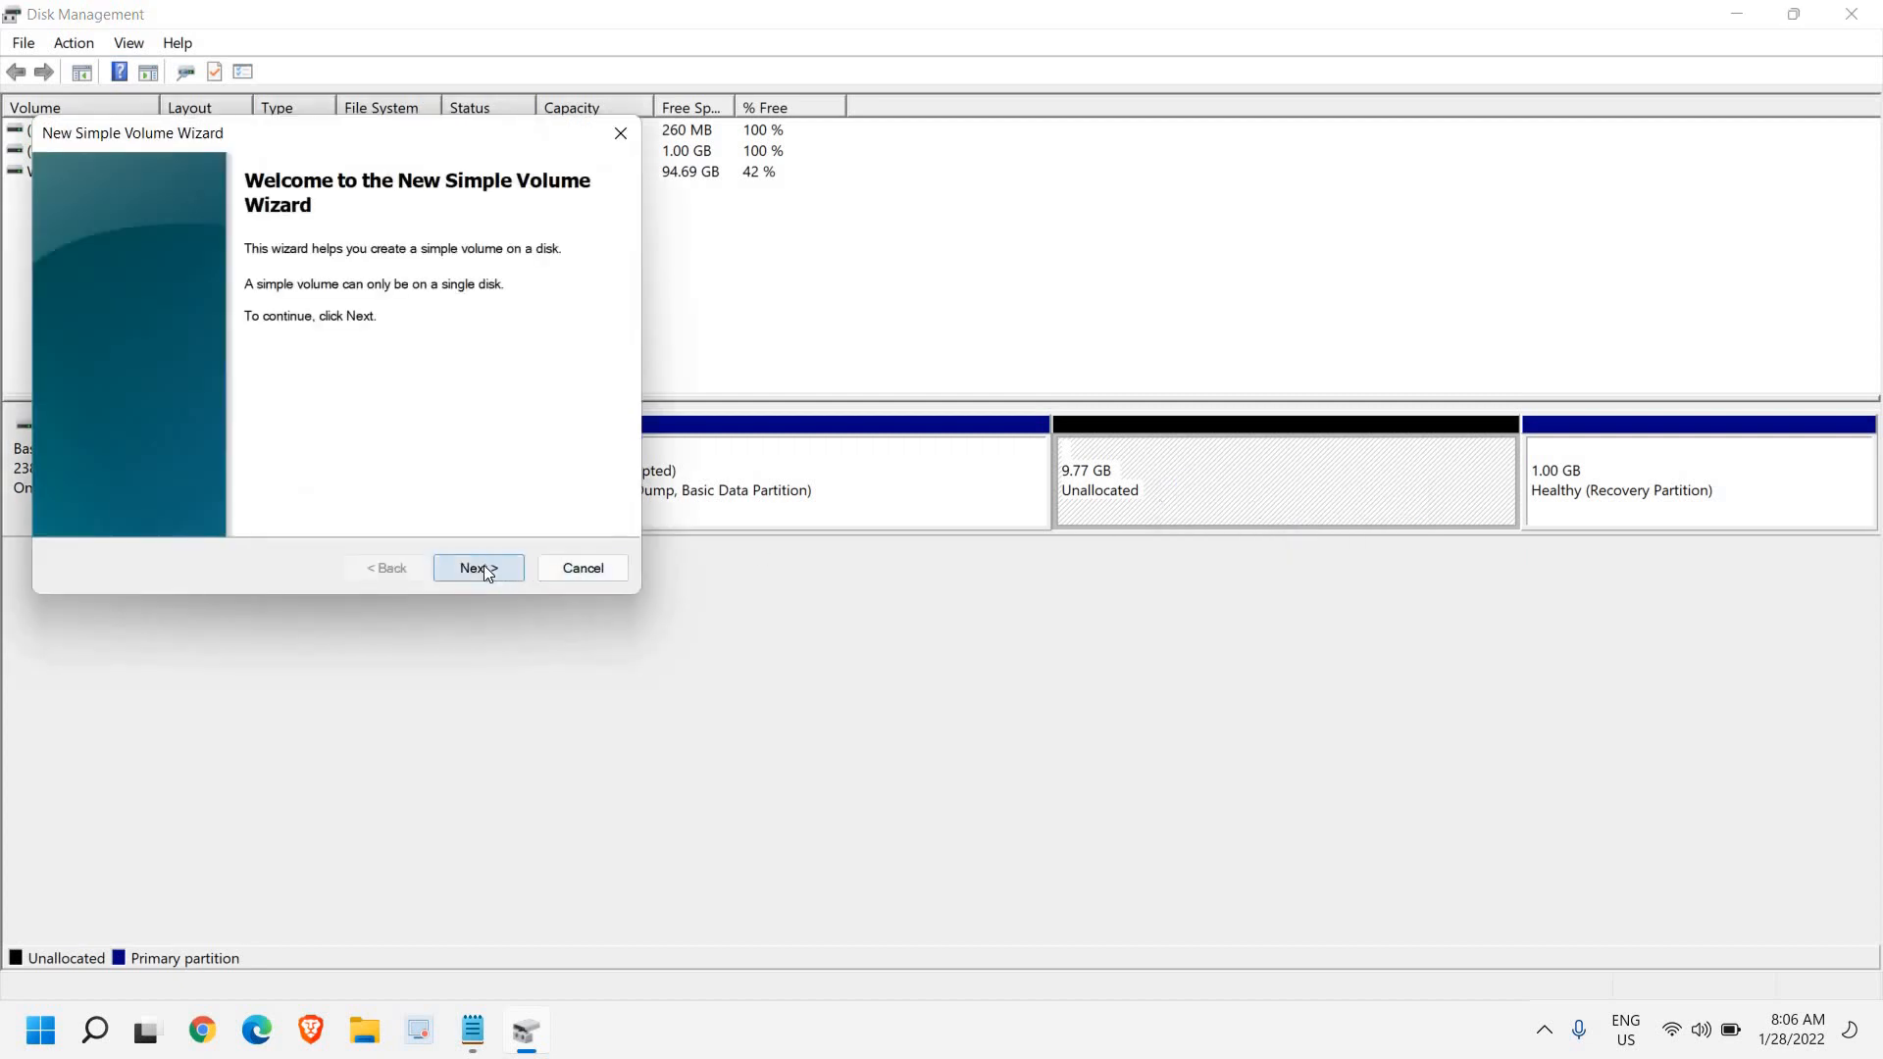
pyautogui.click(483, 565)
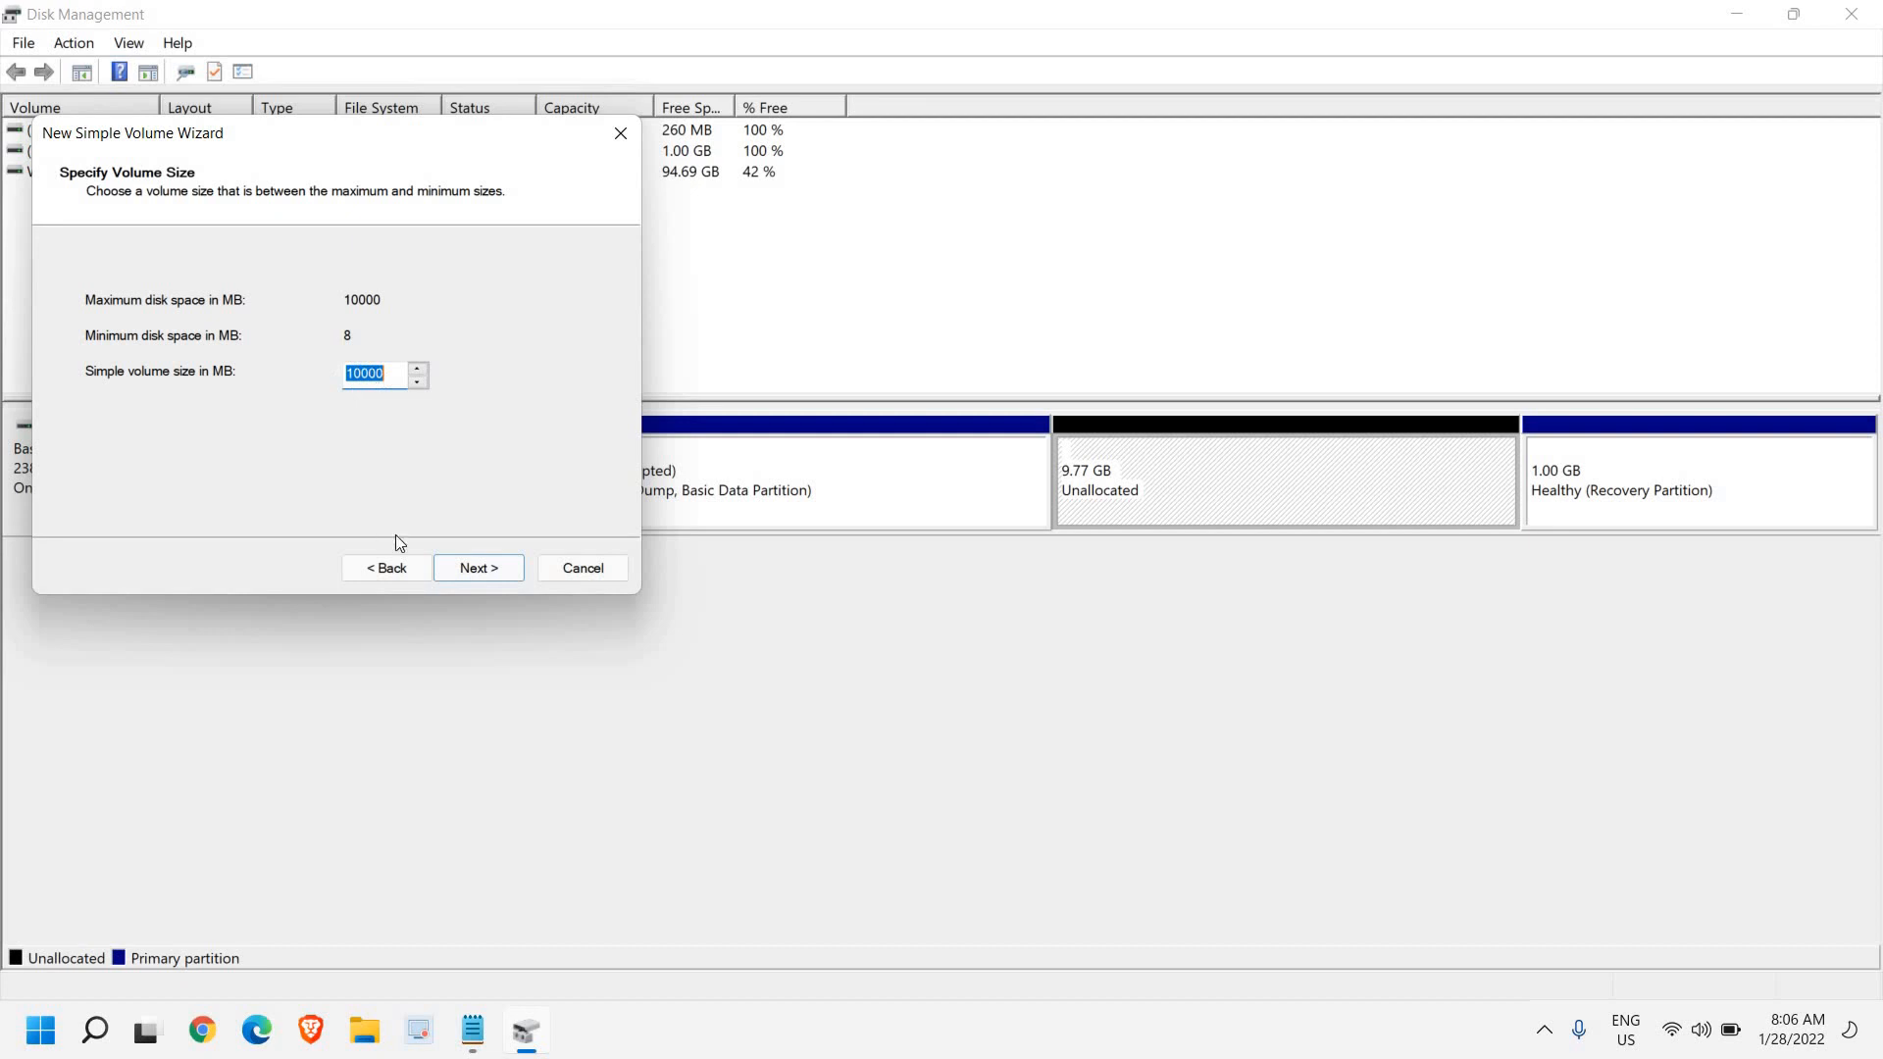
pyautogui.click(486, 570)
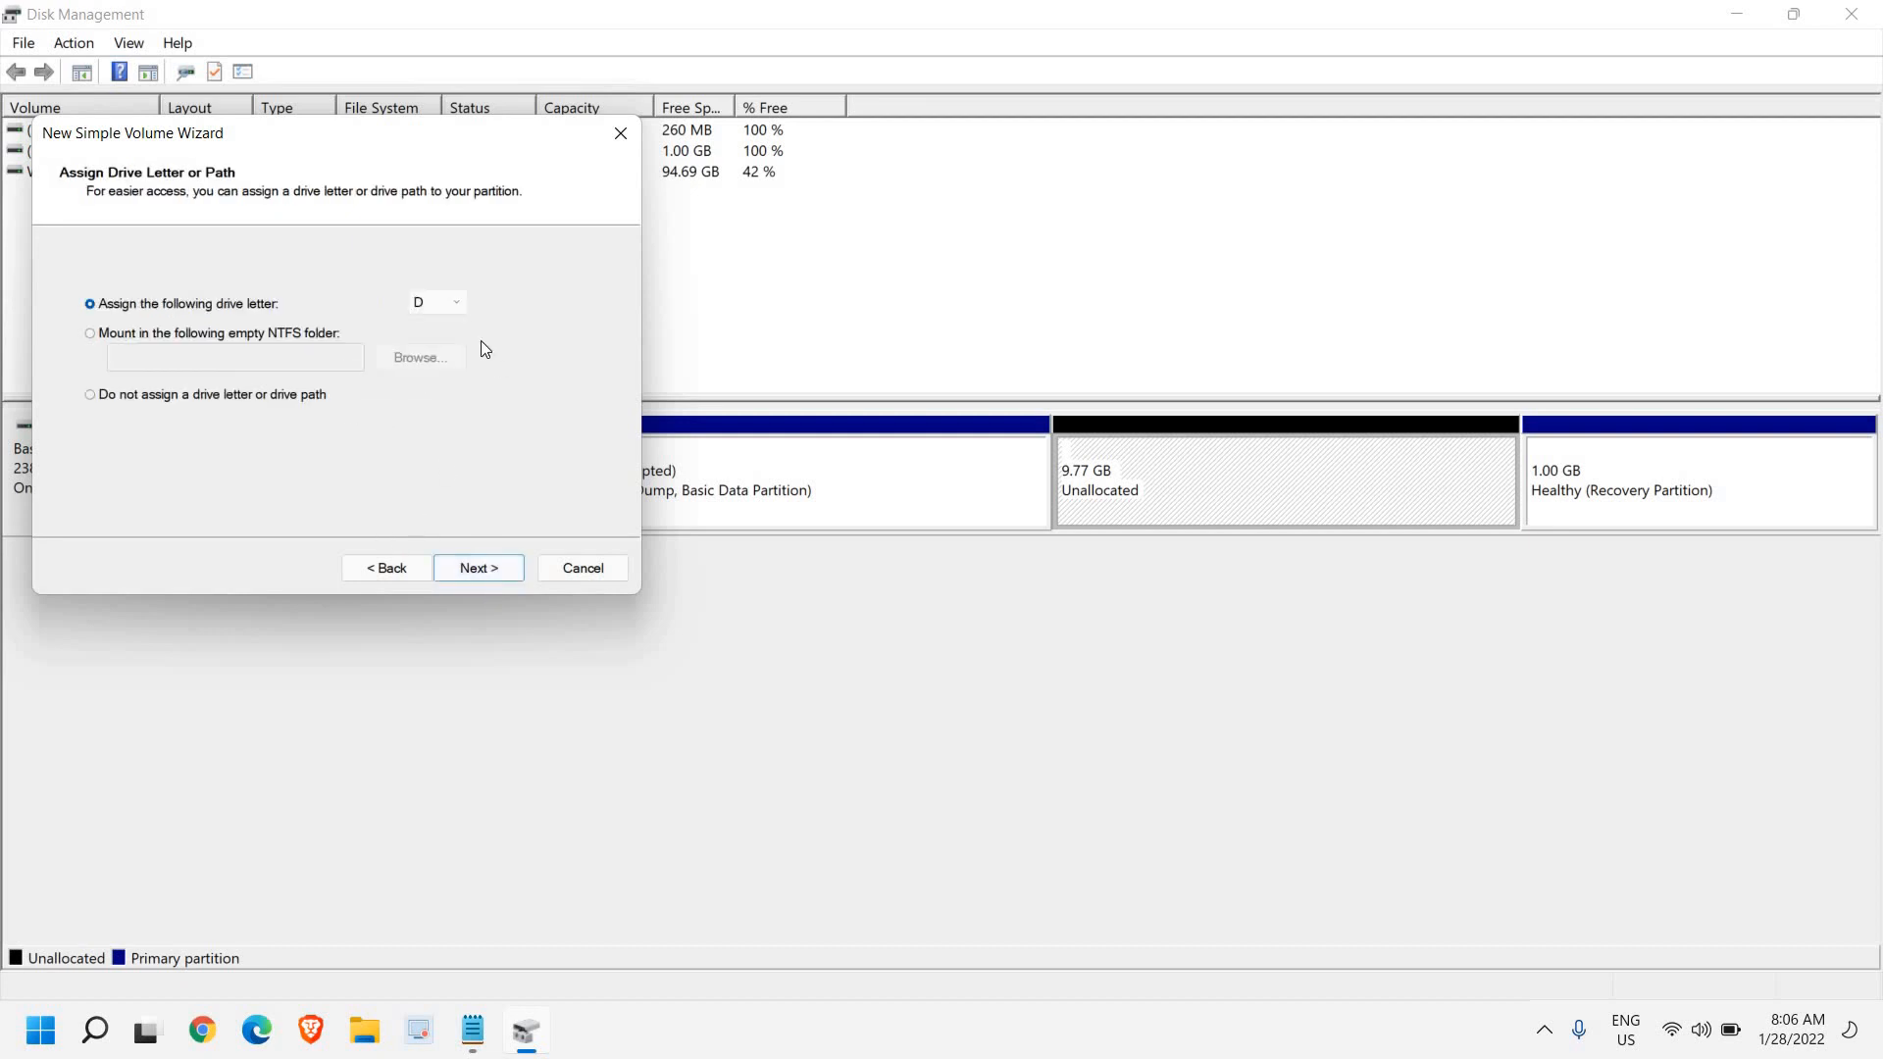
pyautogui.click(438, 305)
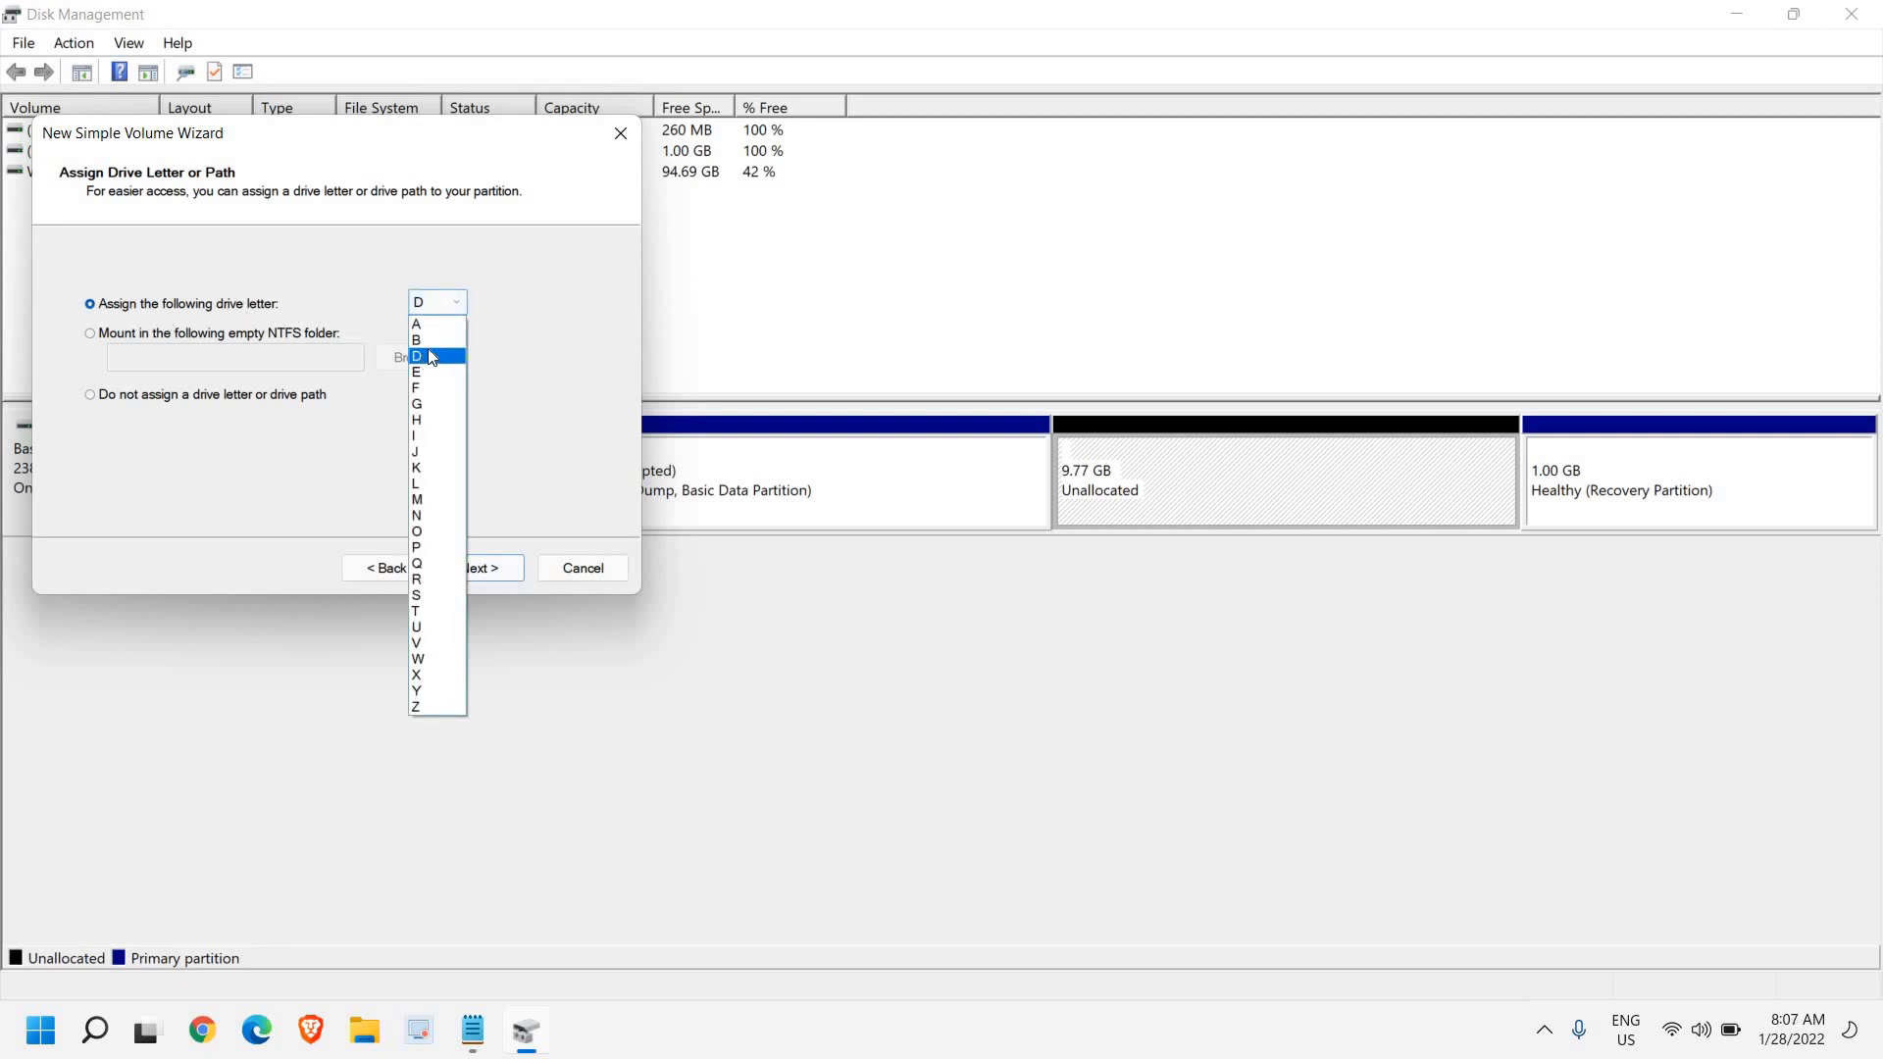
pyautogui.click(429, 353)
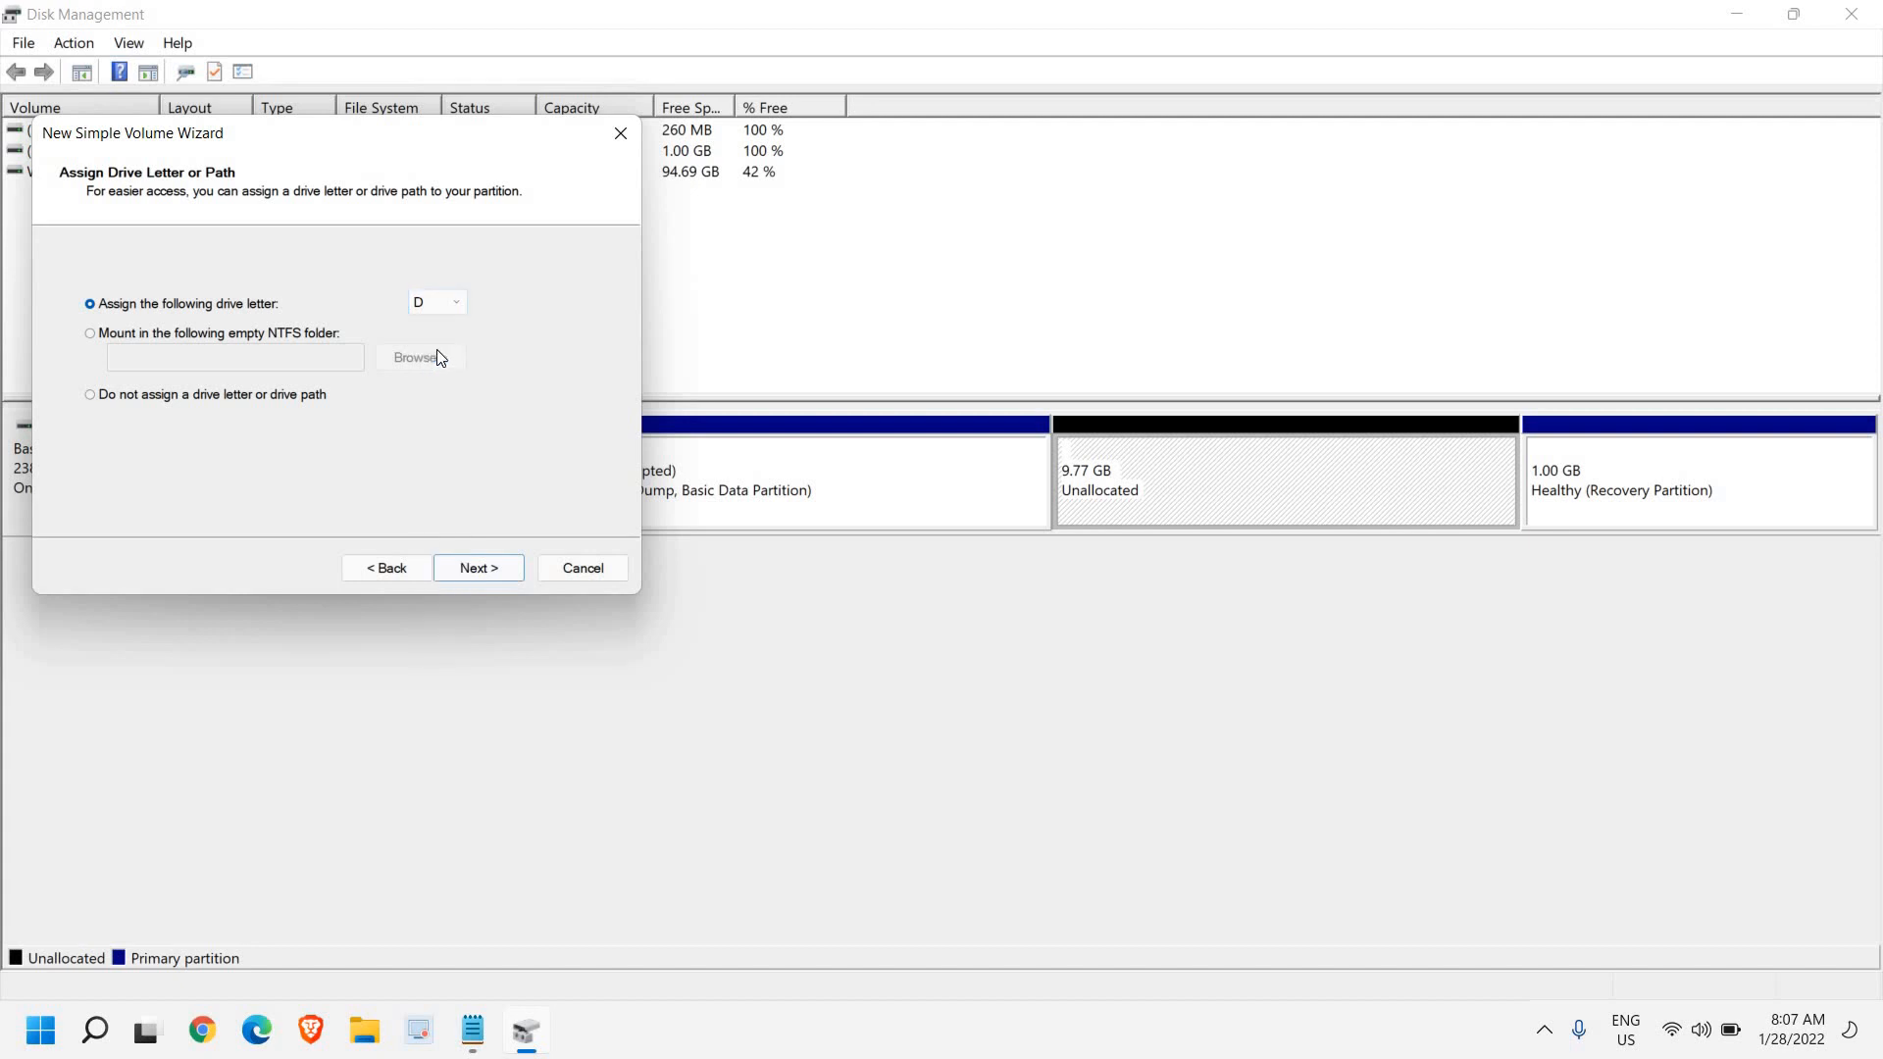
pyautogui.click(478, 569)
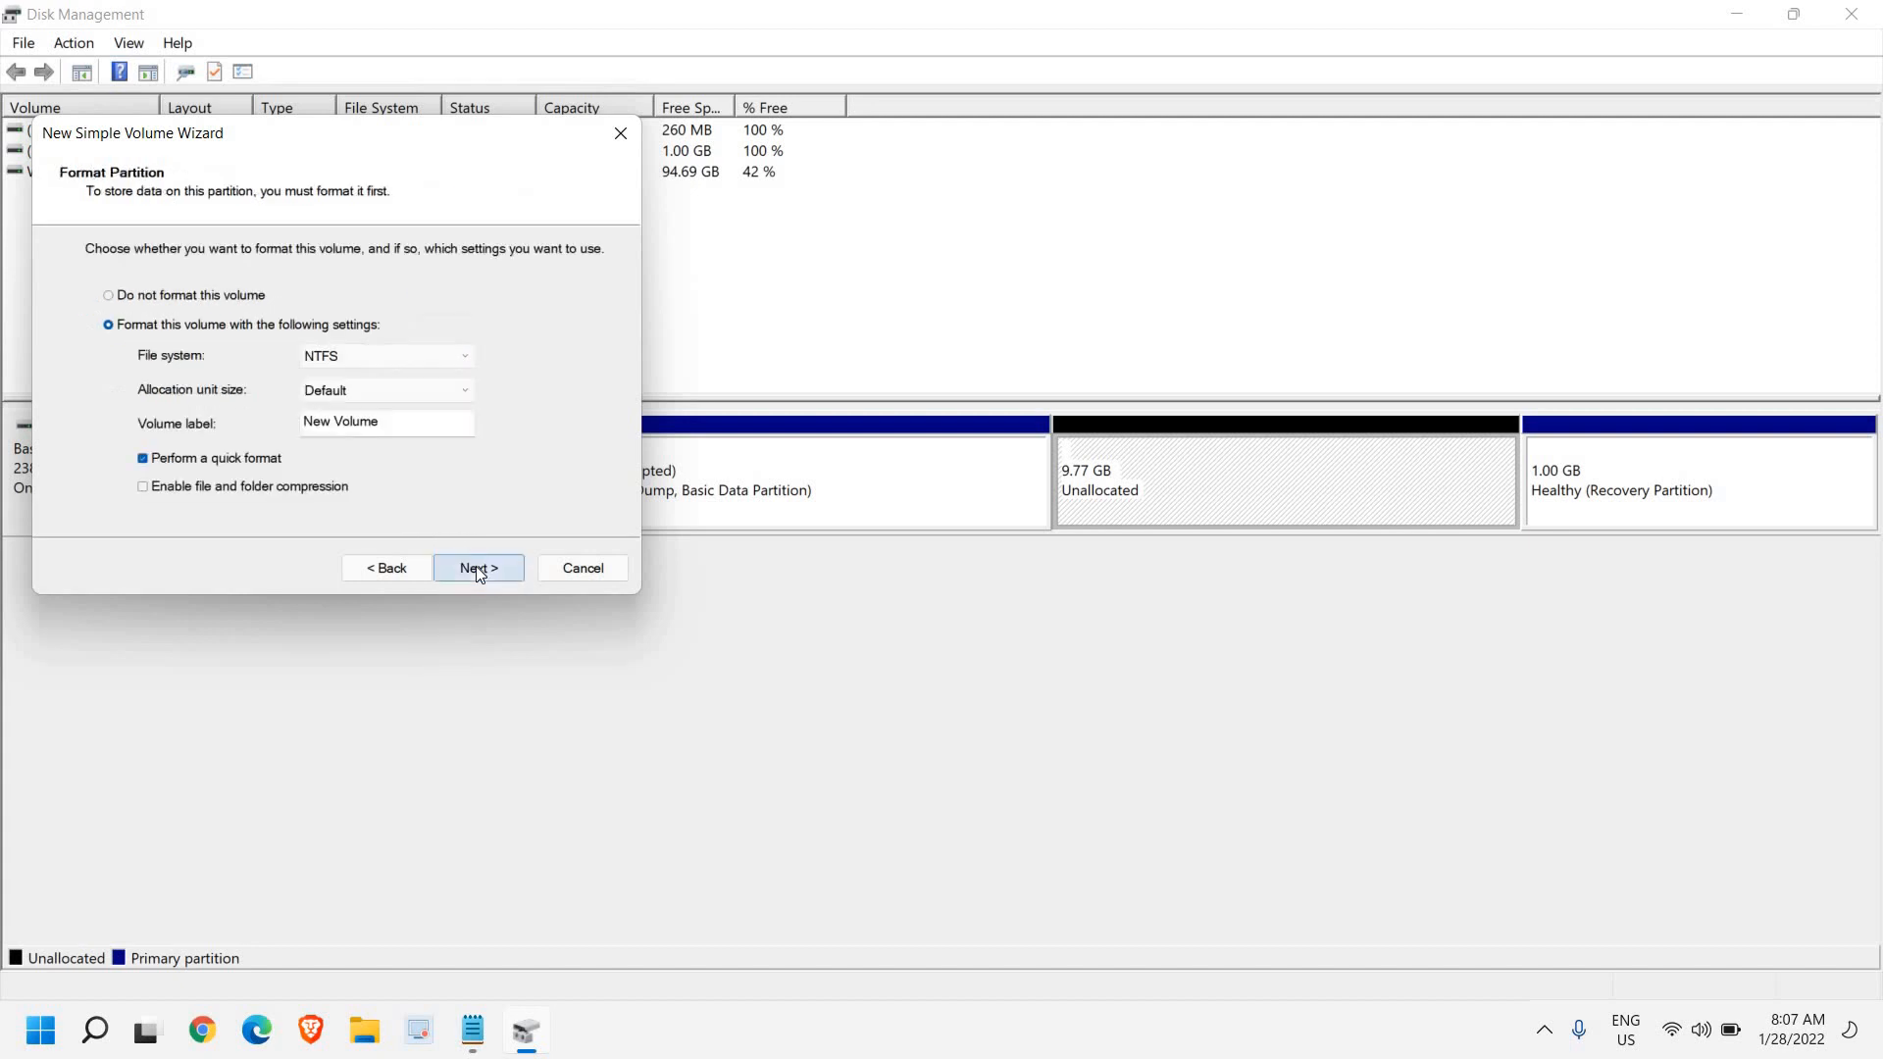
# - Try FAT32 as the new volume's file system, and set it back to NTFS
pyautogui.click(427, 357)
pyautogui.click(321, 378)
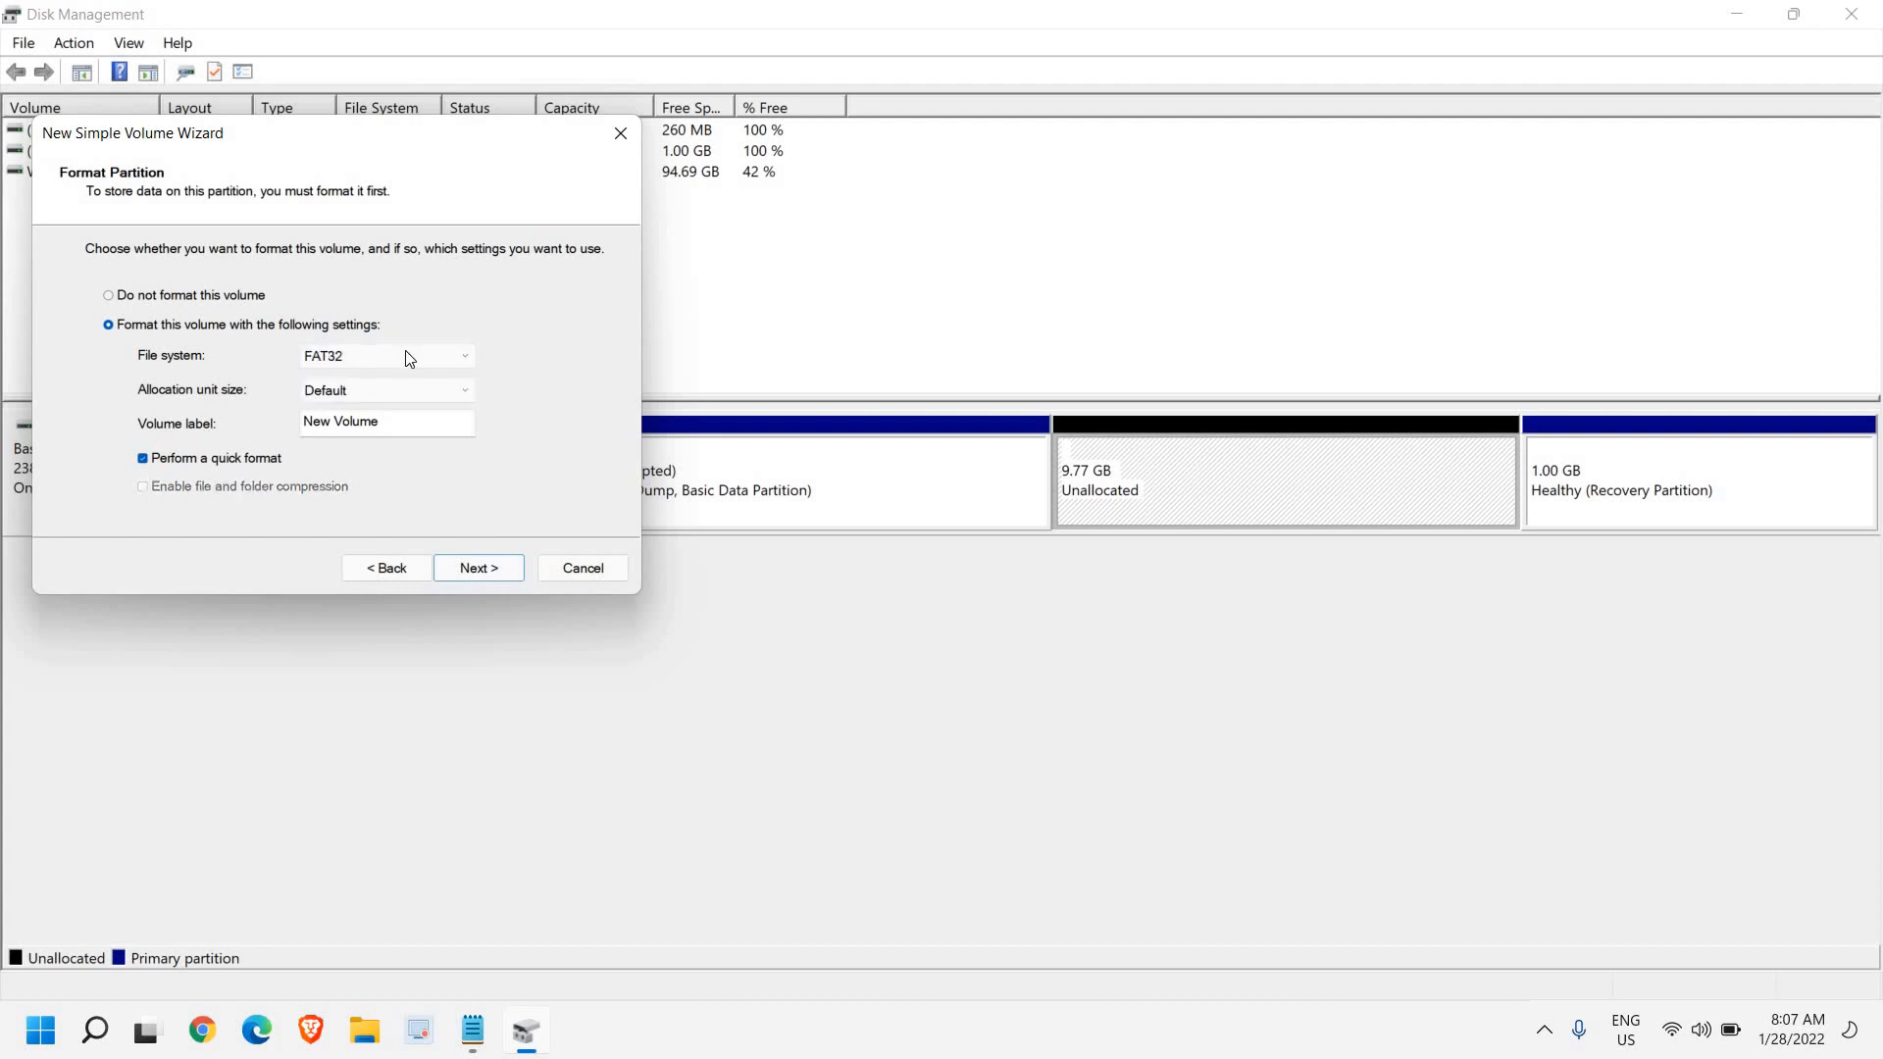
pyautogui.click(403, 355)
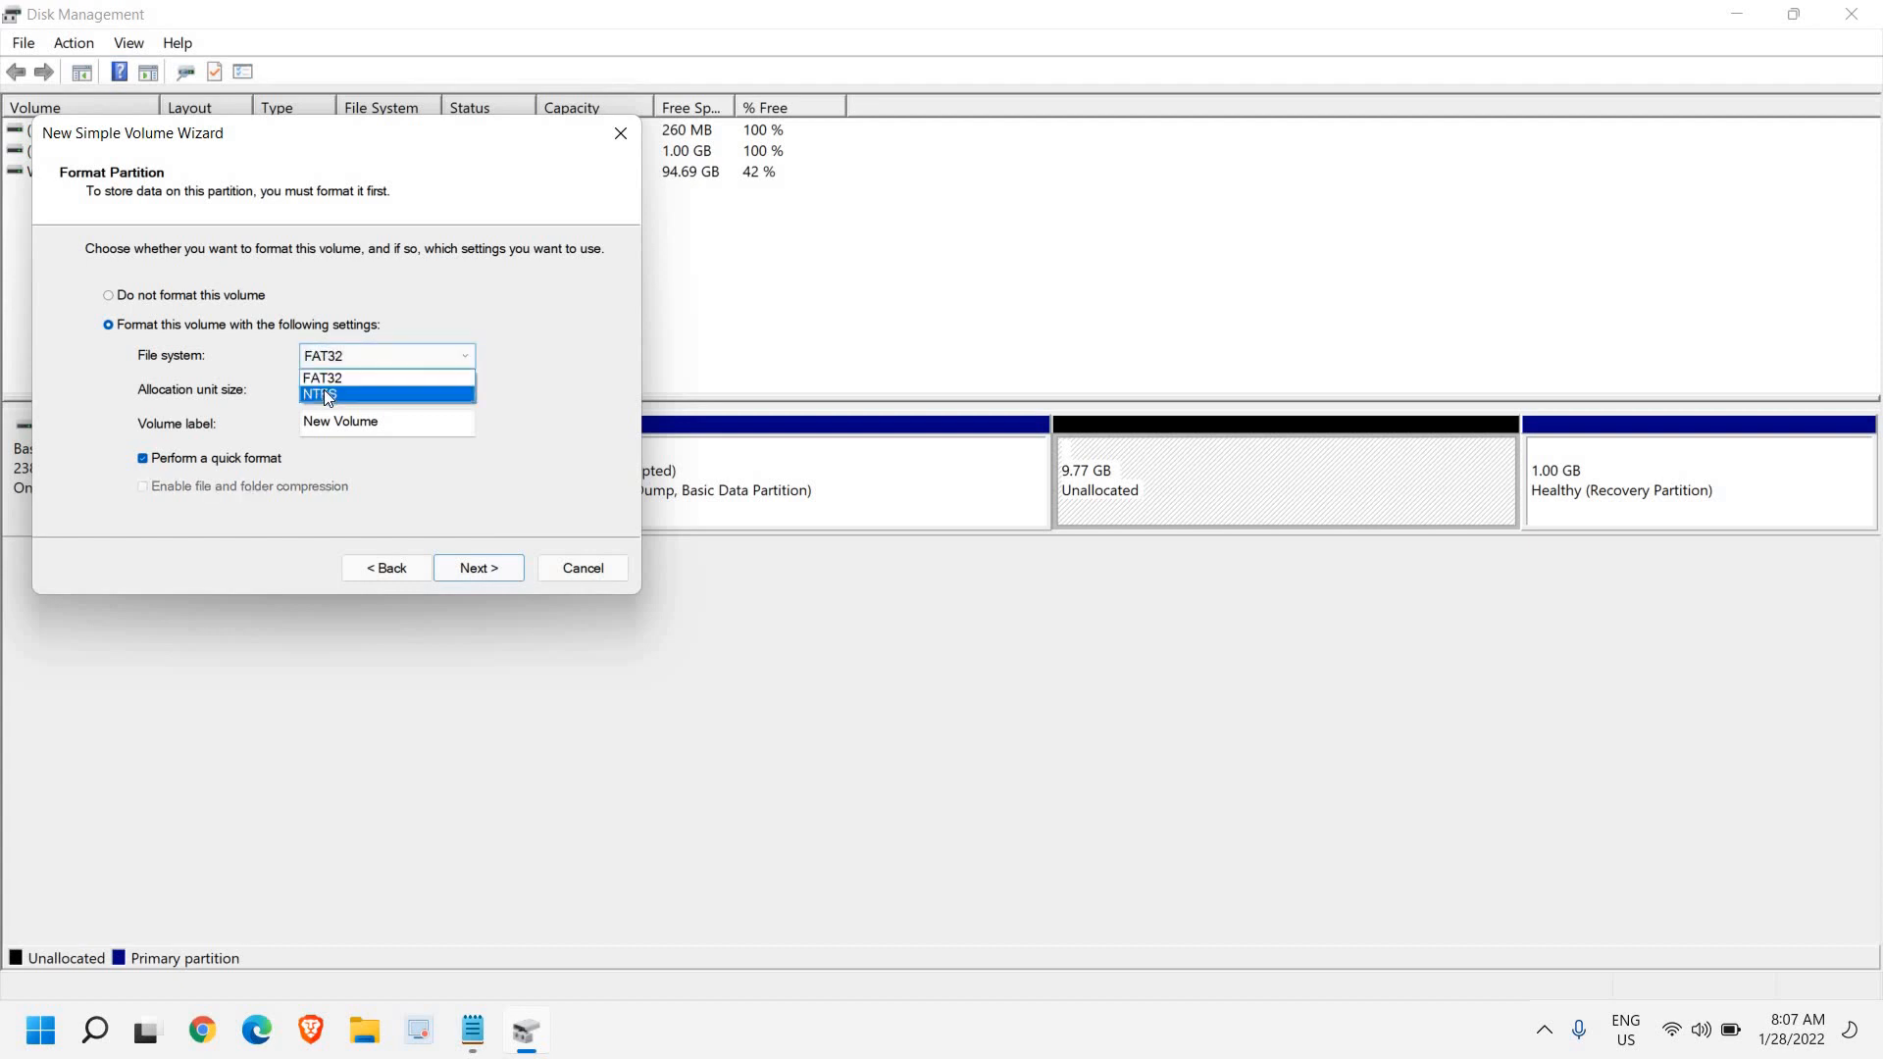
pyautogui.click(324, 392)
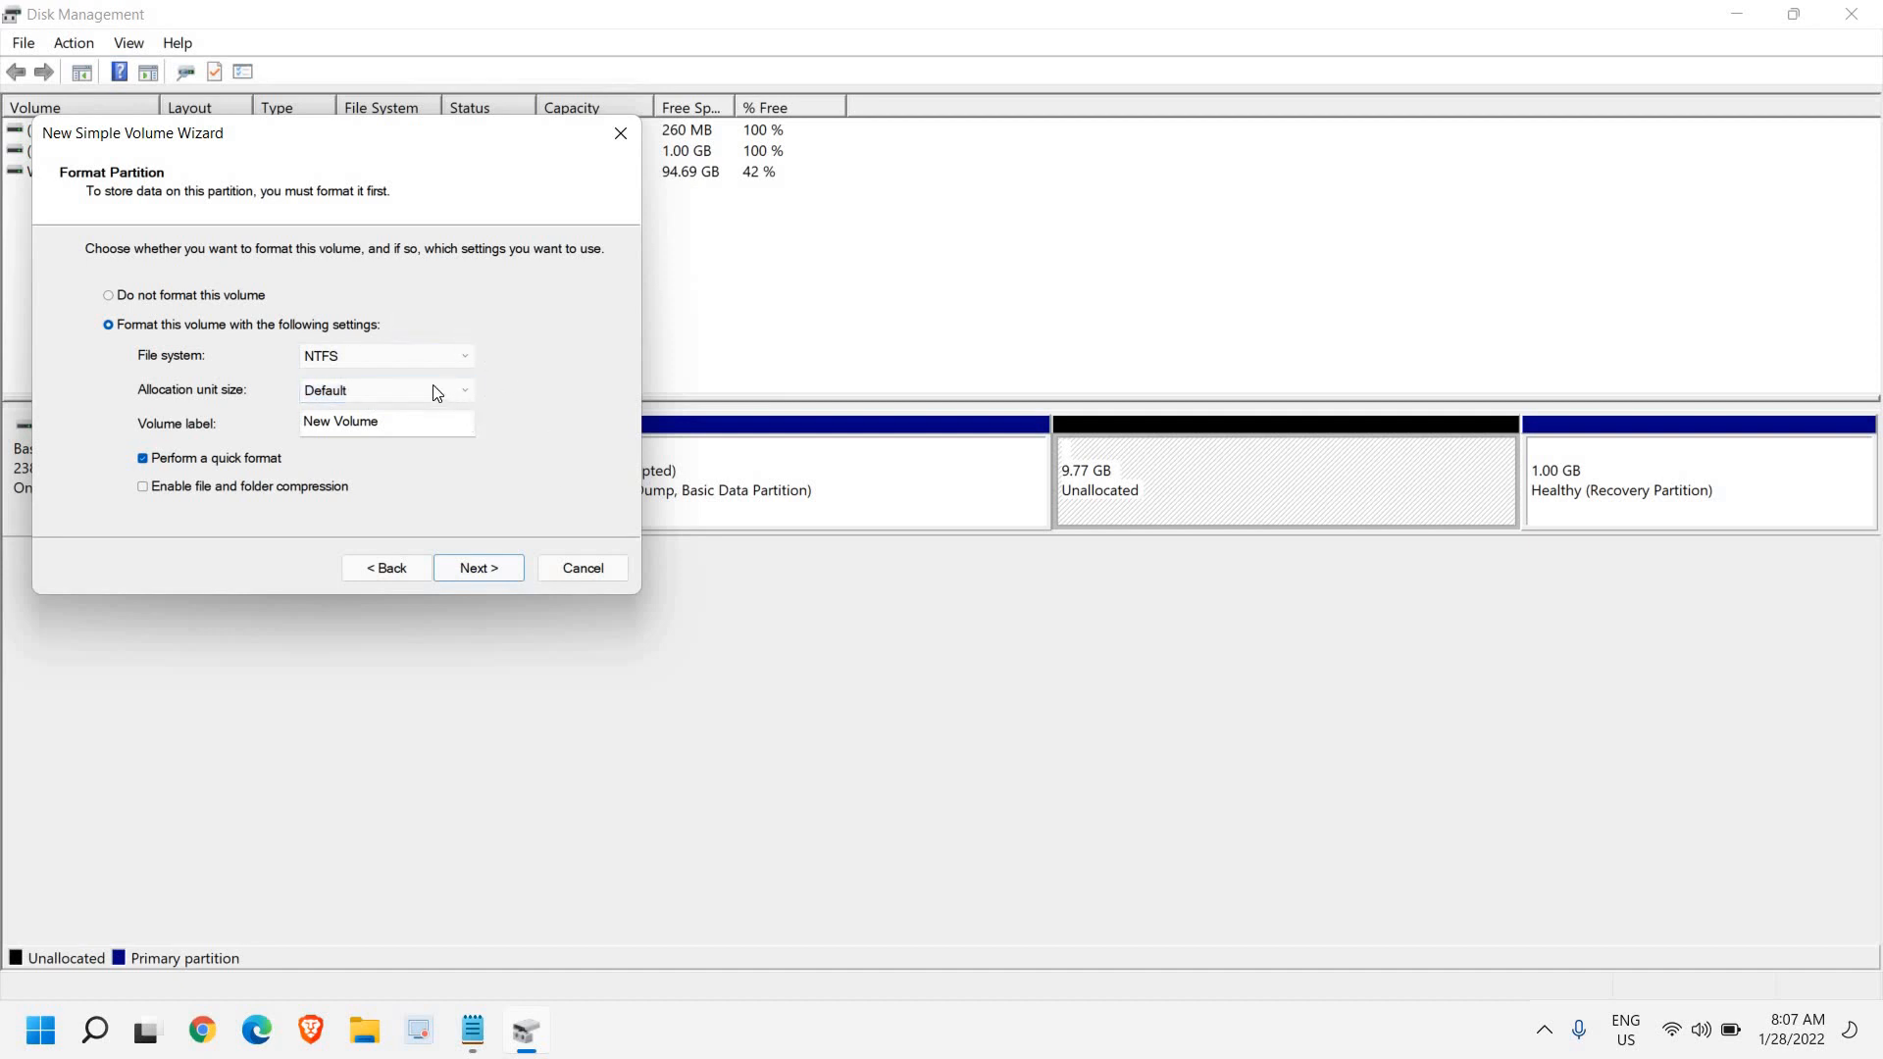
# - Create the new volume with NTFS, default allocation unit size, label New Volume and quick format, completing the wizard
pyautogui.click(480, 567)
pyautogui.click(484, 575)
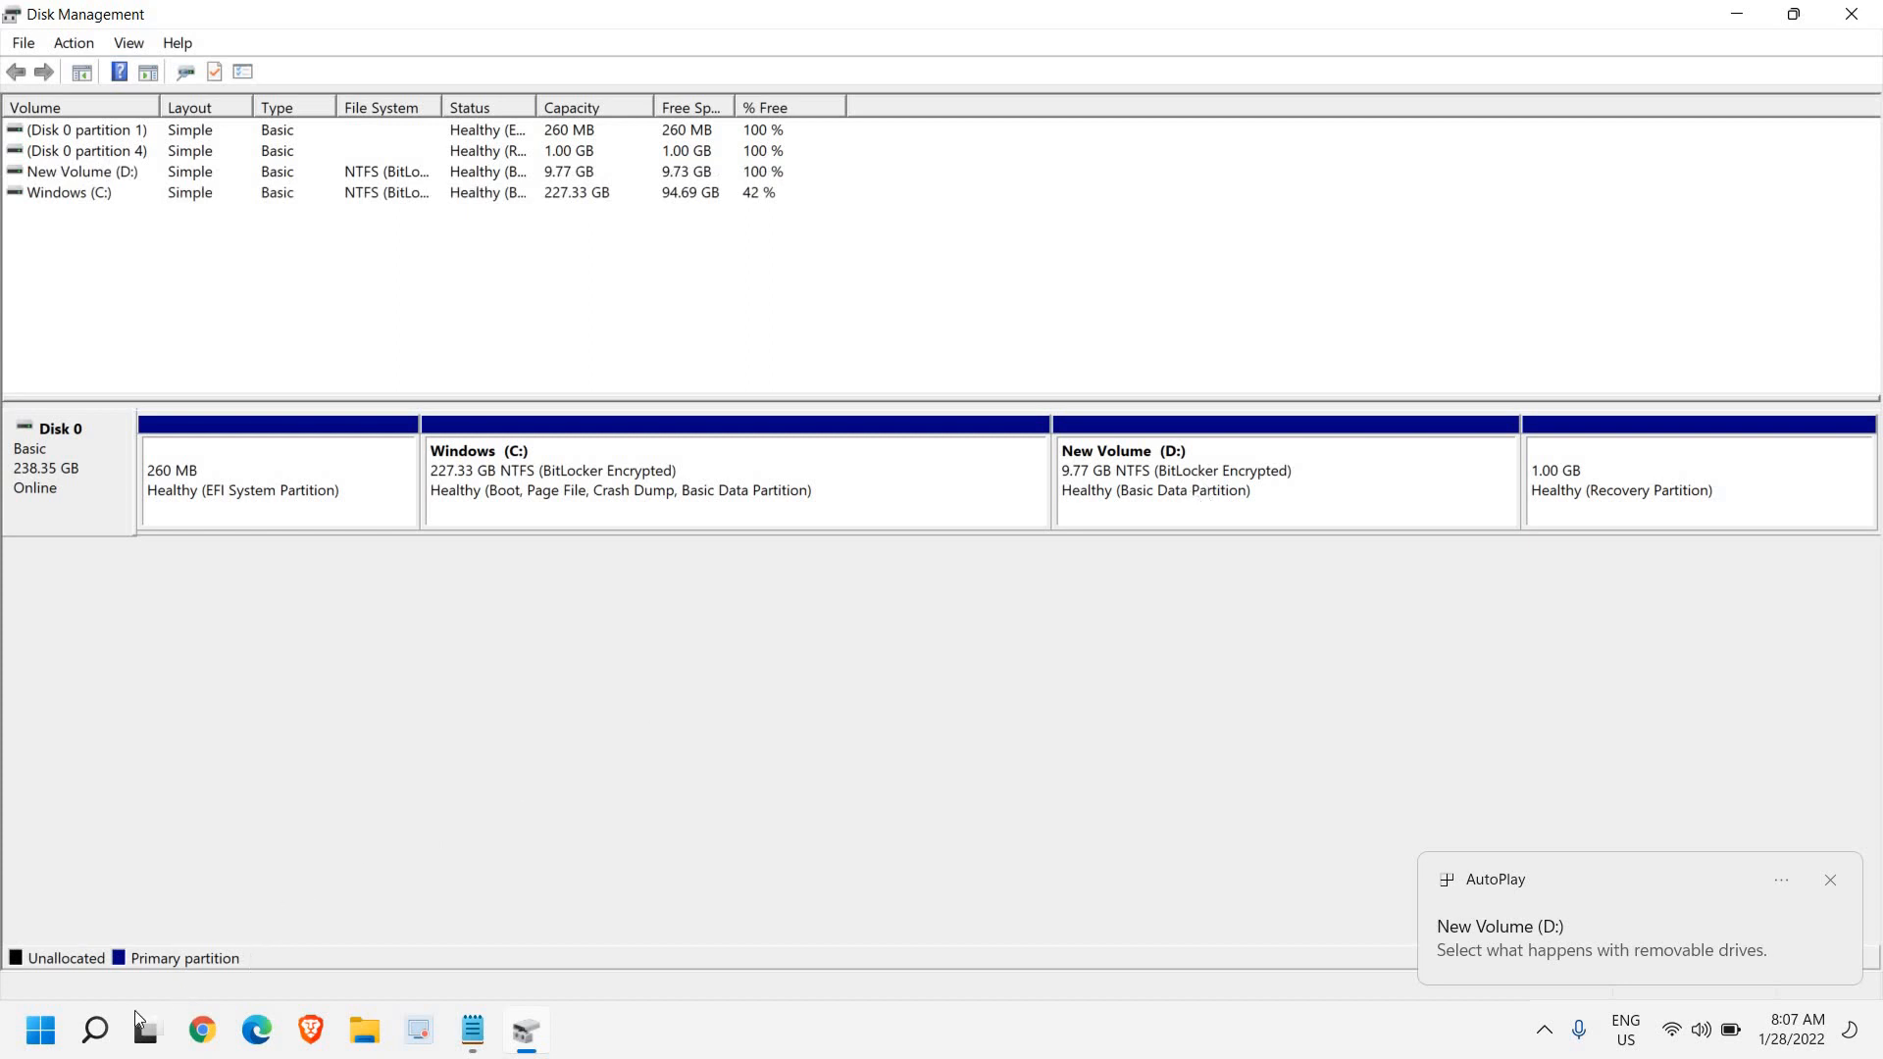
# - Examine the Windows (C:) and New Volume (D:) drives under This PC in File Explorer
pyautogui.click(371, 1035)
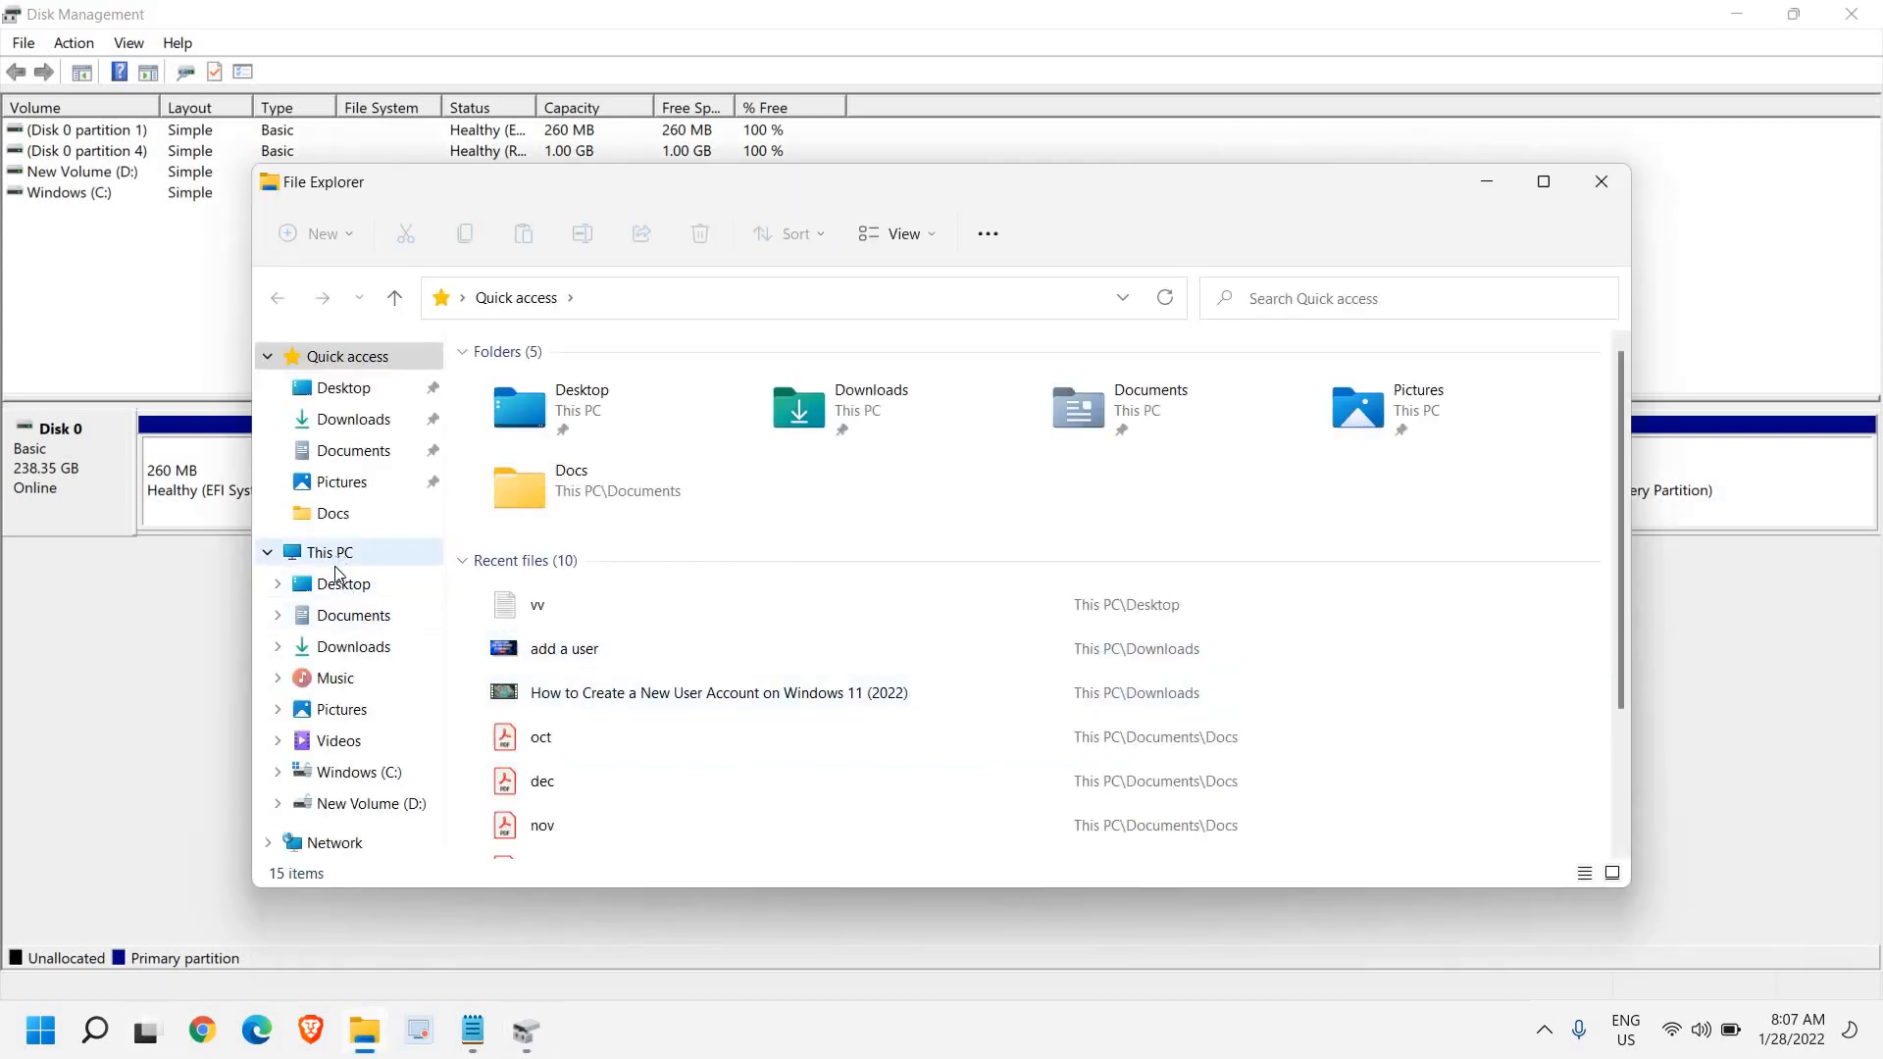
pyautogui.click(329, 552)
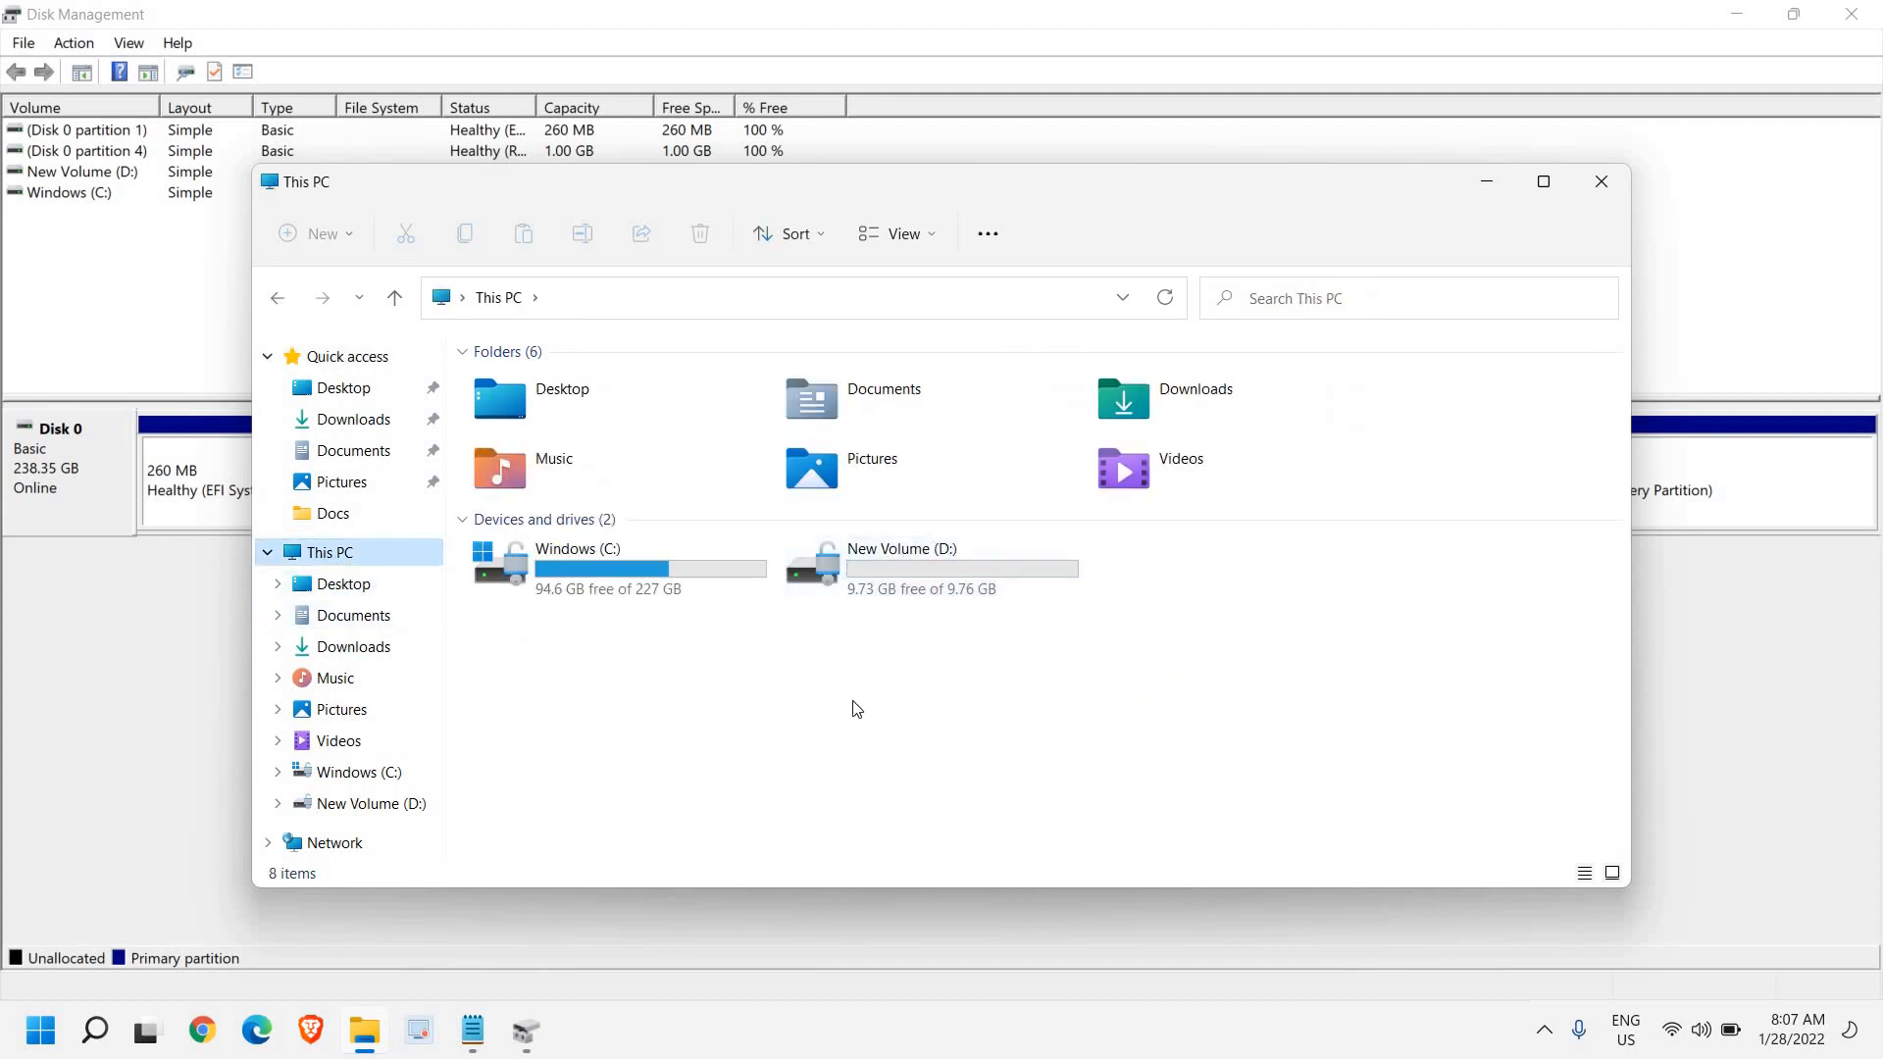
pyautogui.click(913, 589)
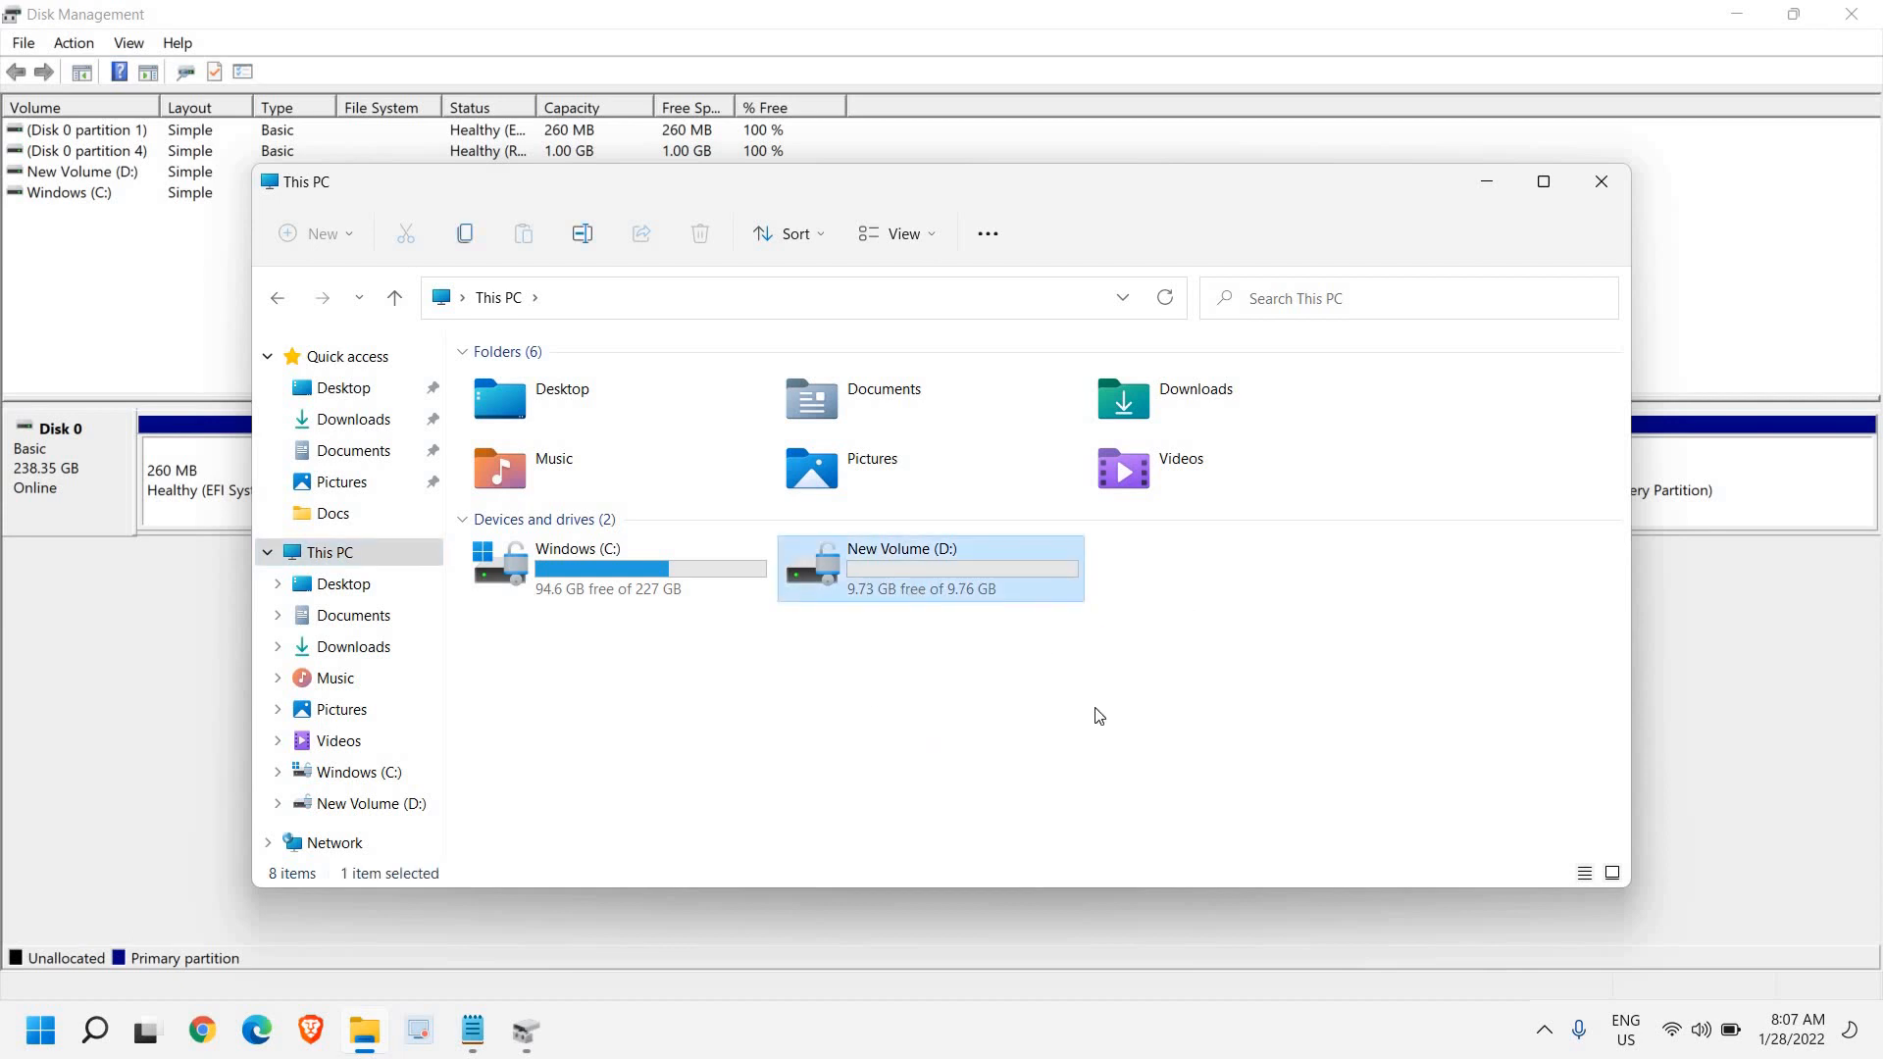
pyautogui.click(651, 639)
pyautogui.click(604, 594)
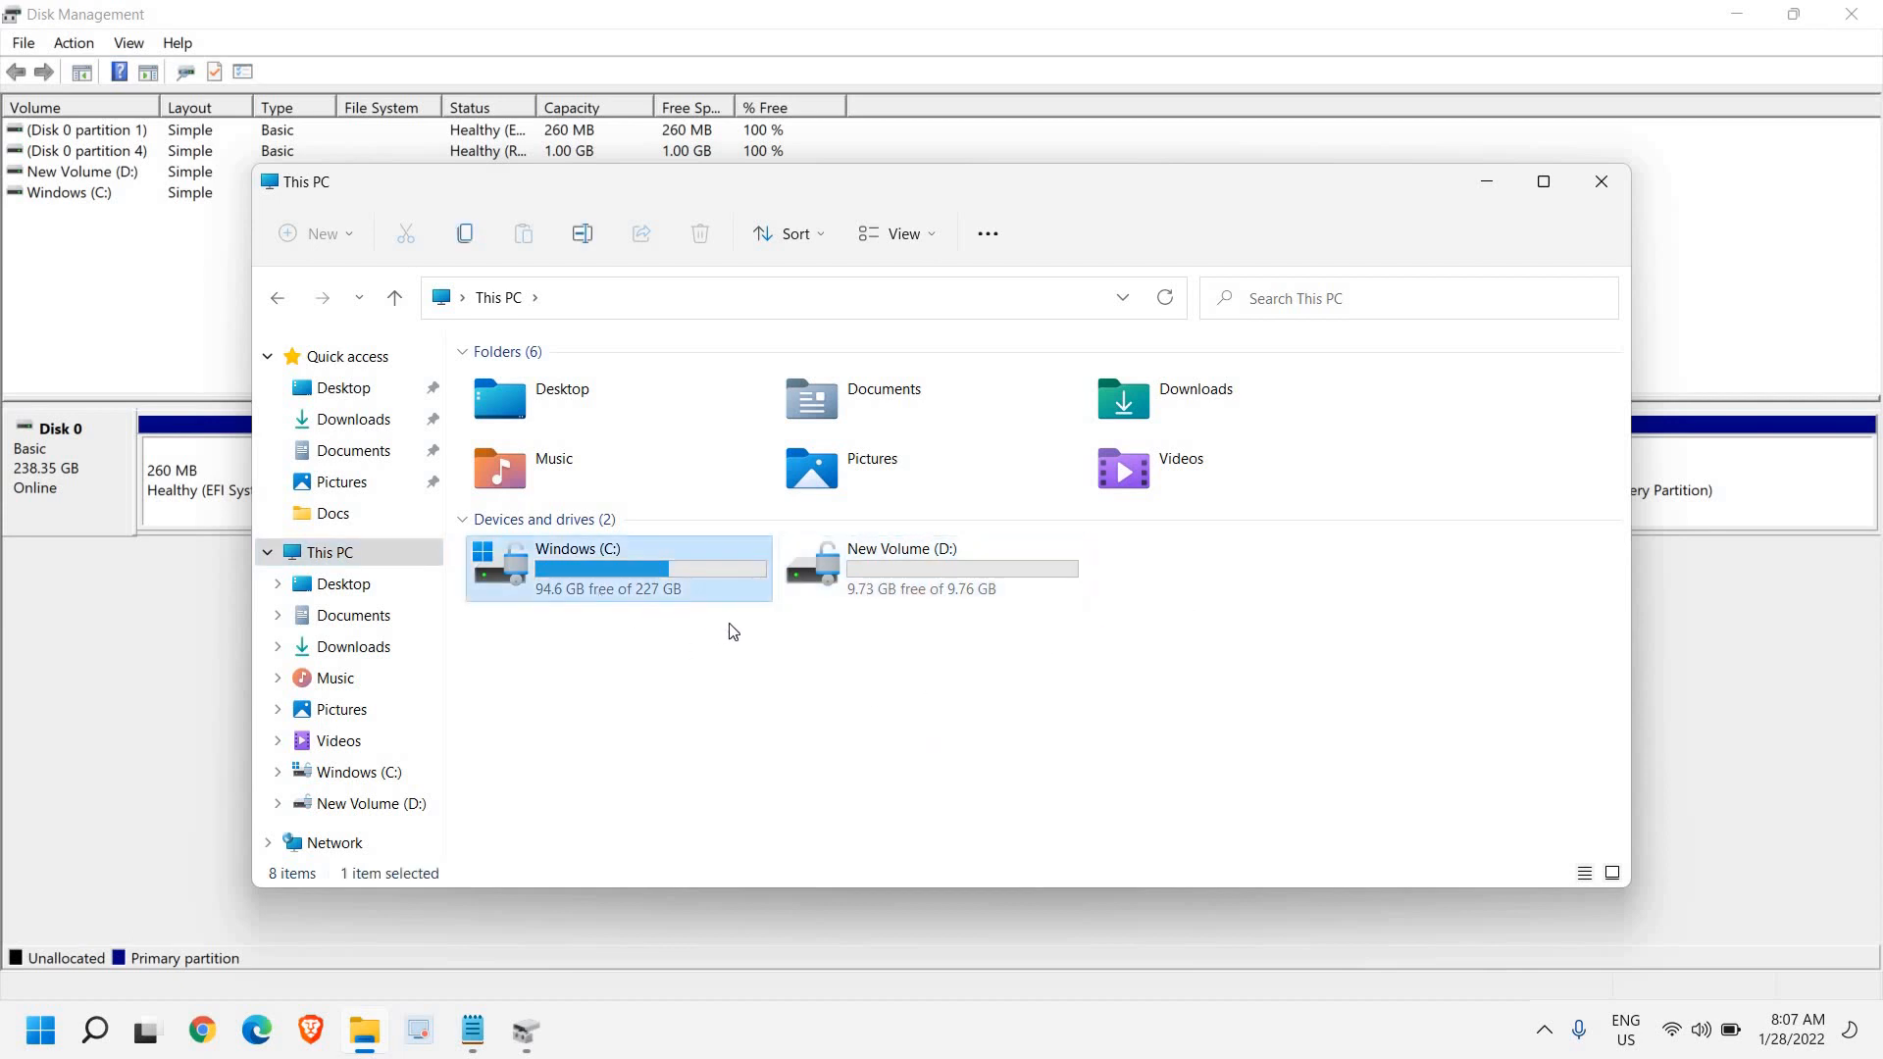
pyautogui.click(945, 591)
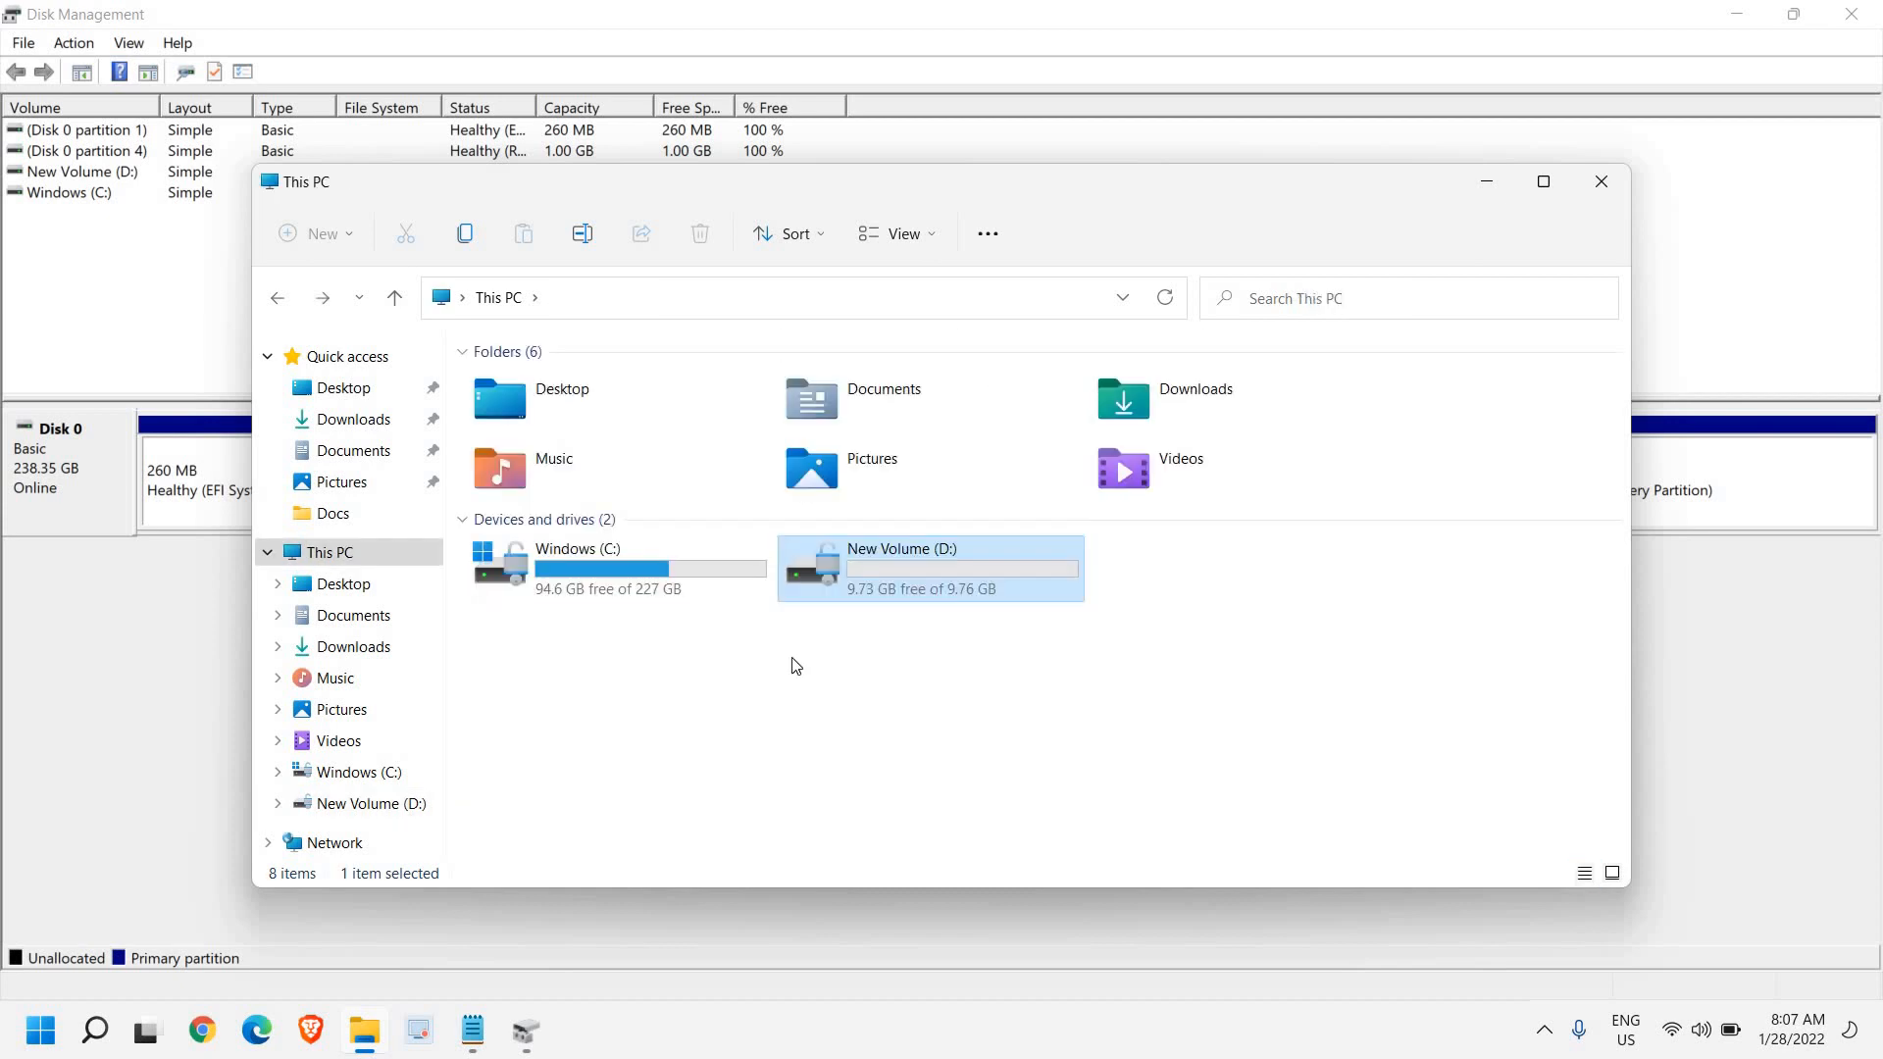